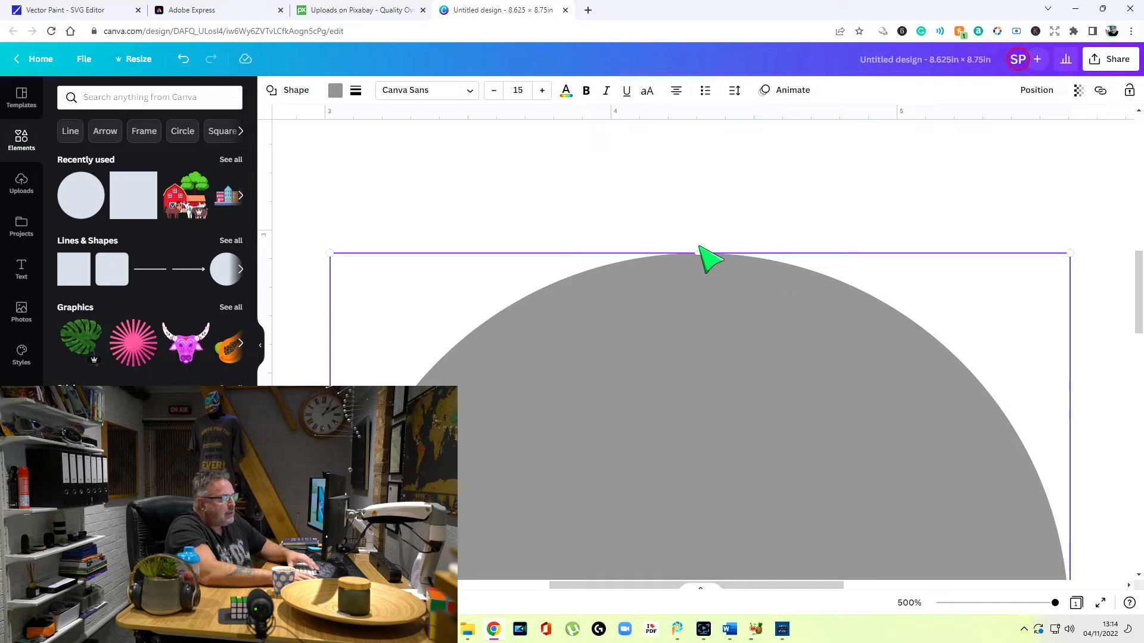
# - Replace the grey circle with the red barn and farm animals graphic, enlarged to nearly fill the page
pyautogui.moveTo(698, 252); pyautogui.dragTo(703, 204)
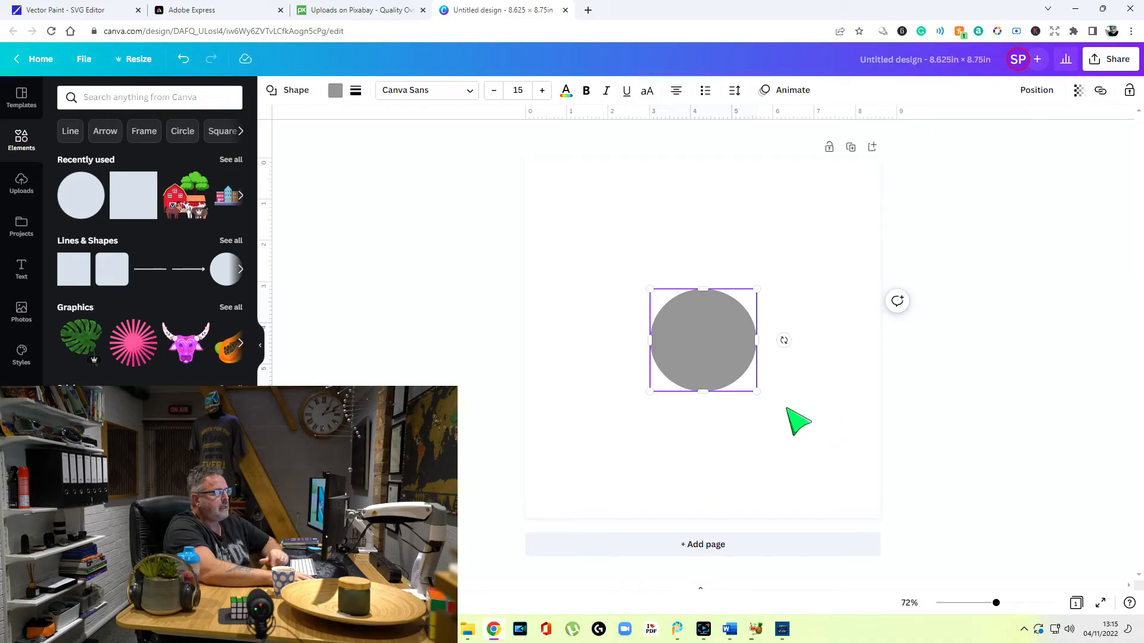
pyautogui.press('Delete')
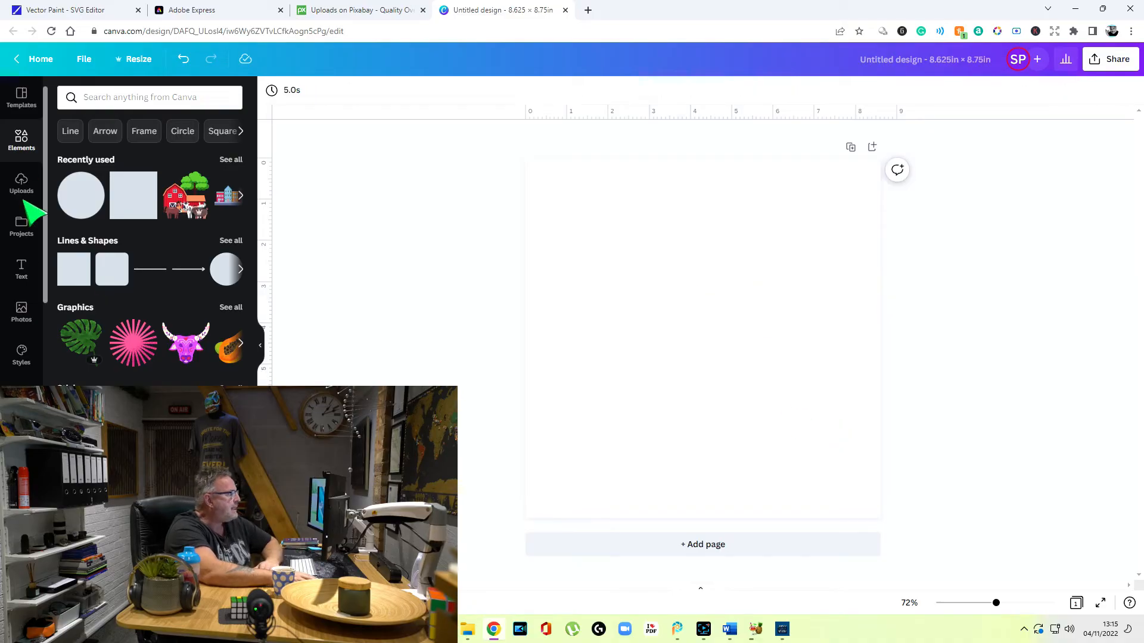
pyautogui.click(177, 214)
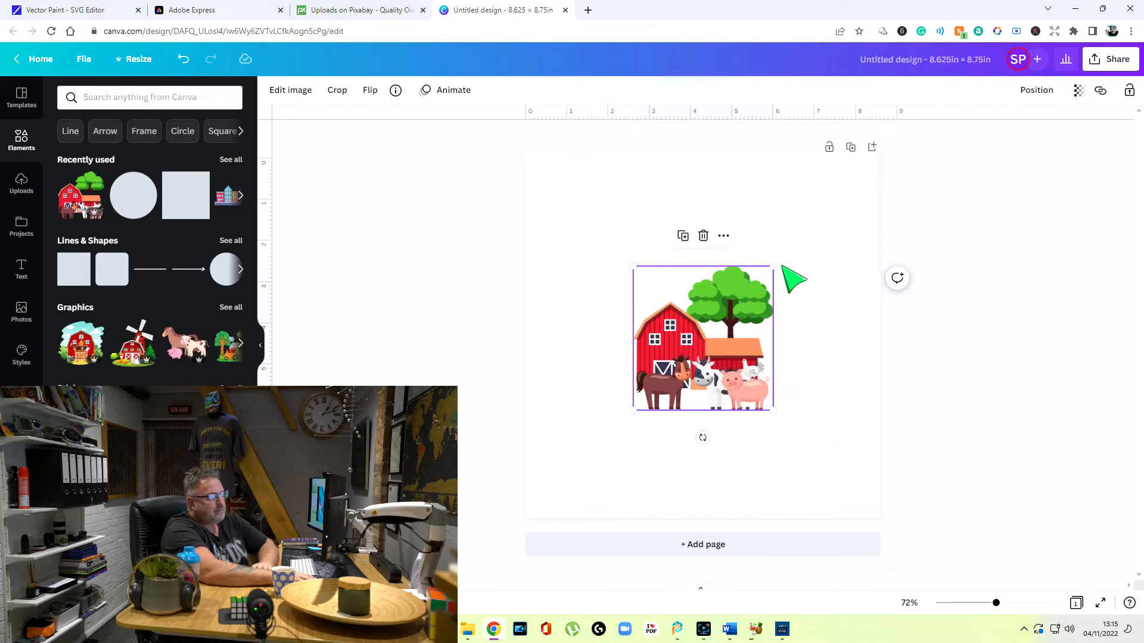
pyautogui.moveTo(775, 266); pyautogui.dragTo(862, 175)
pyautogui.moveTo(633, 409); pyautogui.dragTo(549, 494)
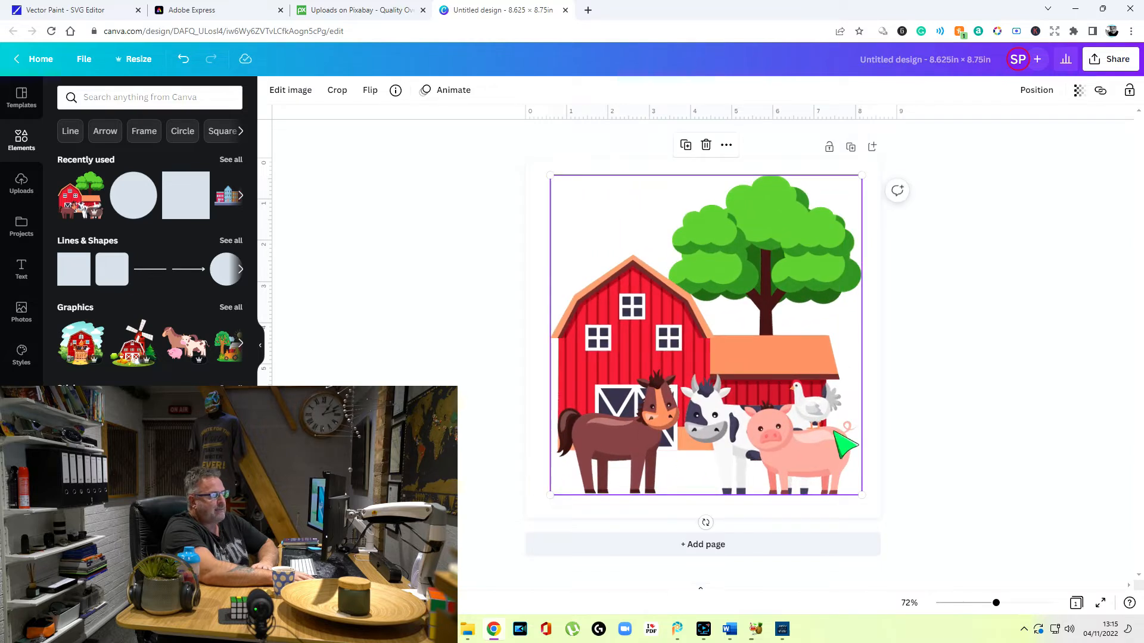
pyautogui.click(991, 408)
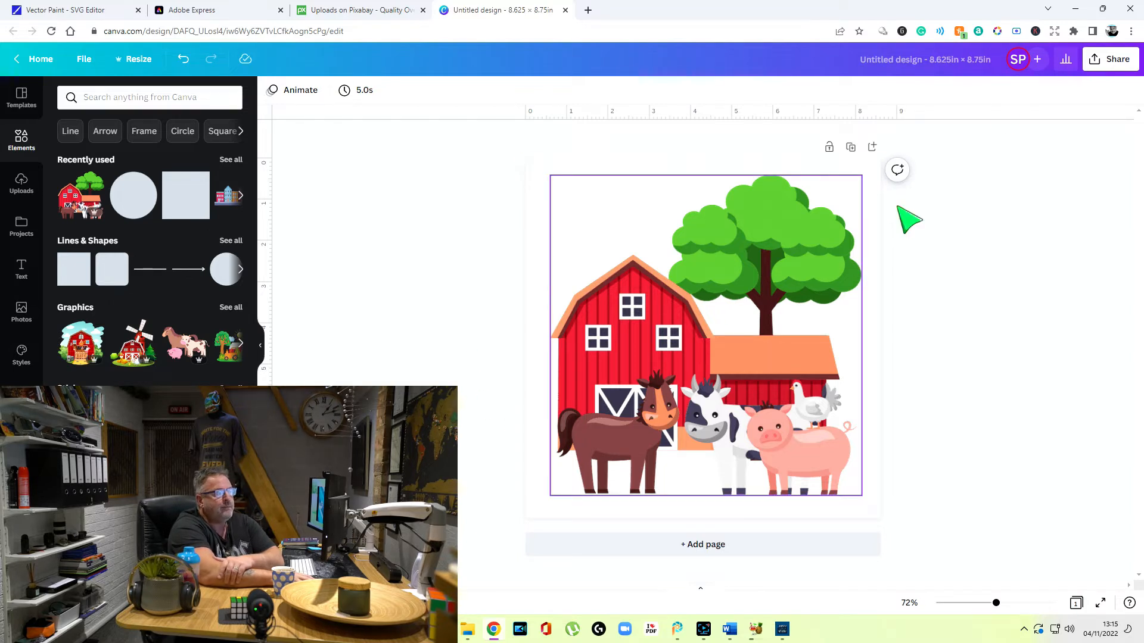
# - Download the farm design as an SVG file
pyautogui.click(1111, 59)
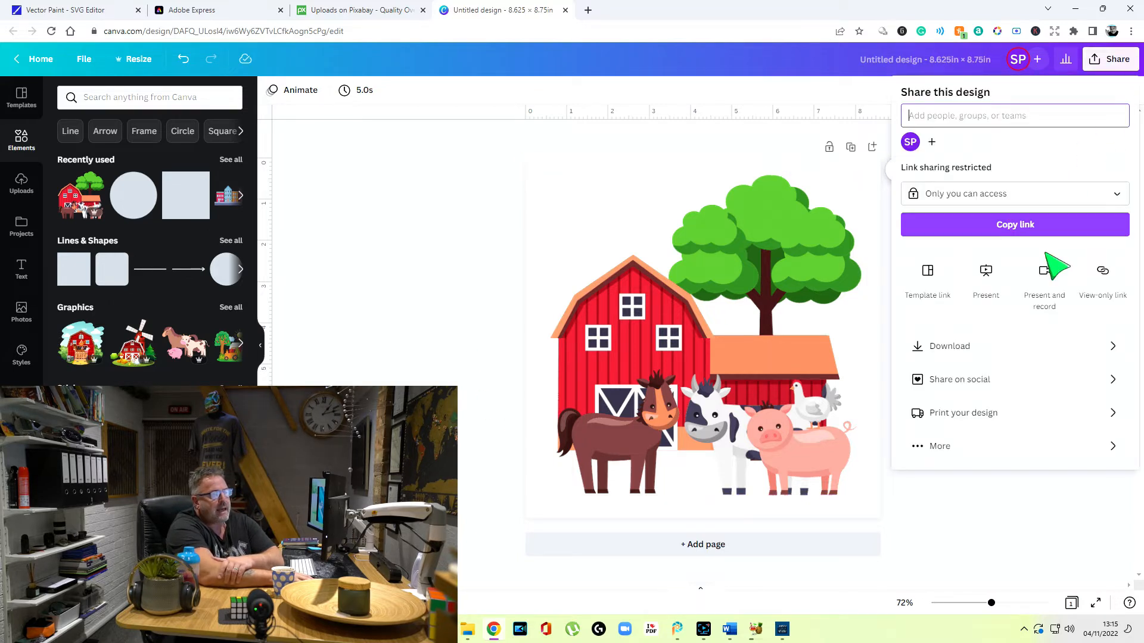
pyautogui.click(1007, 348)
pyautogui.click(989, 142)
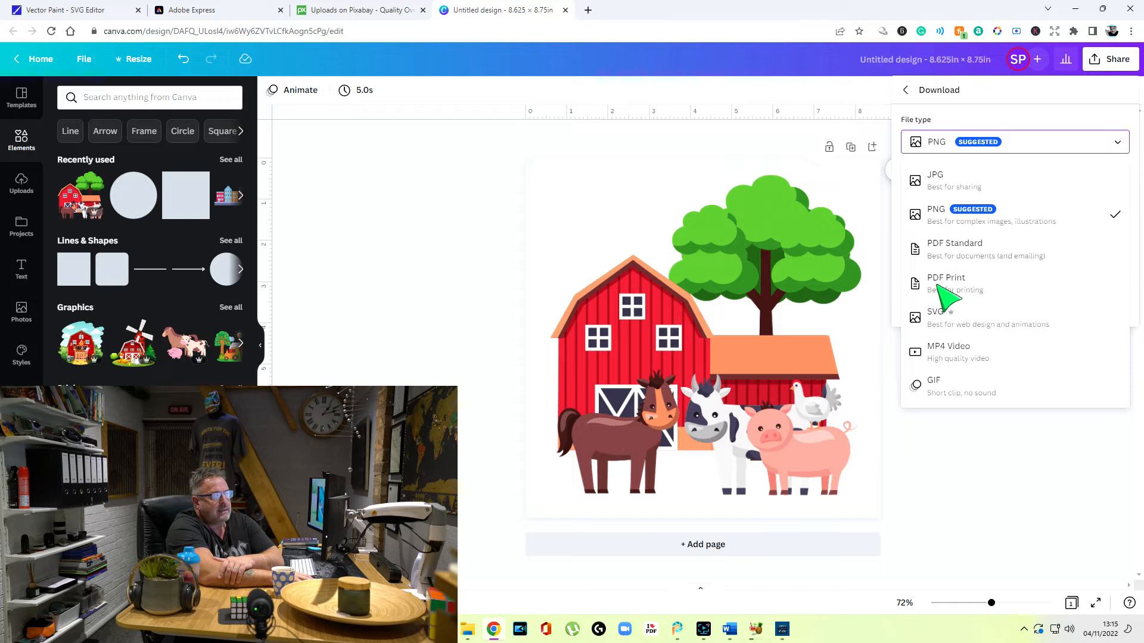
pyautogui.click(943, 323)
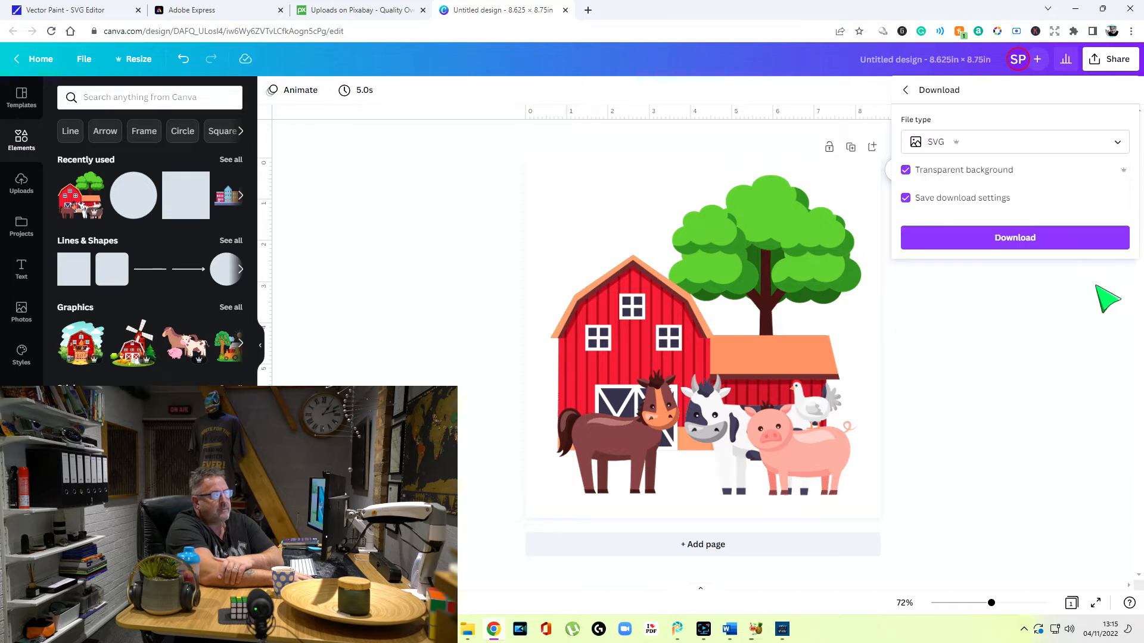
pyautogui.click(1007, 238)
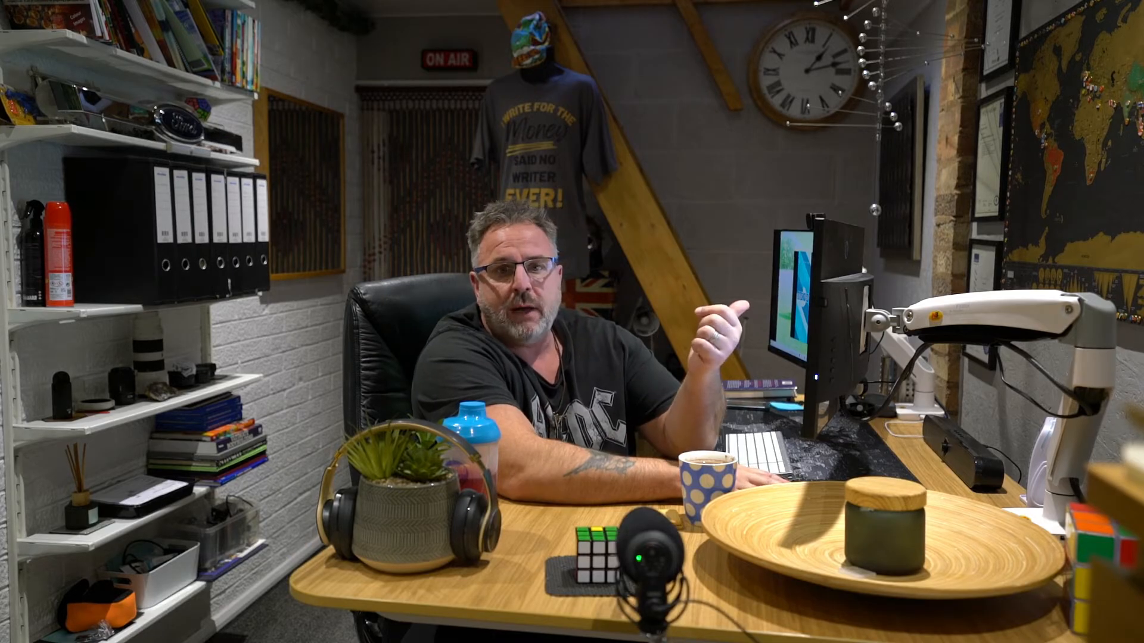
# - Save the opened SVG as "Canva Farm" in the SVG VECTOR GRAPHICS folder and close its browser tabs
pyautogui.rightClick(521, 309)
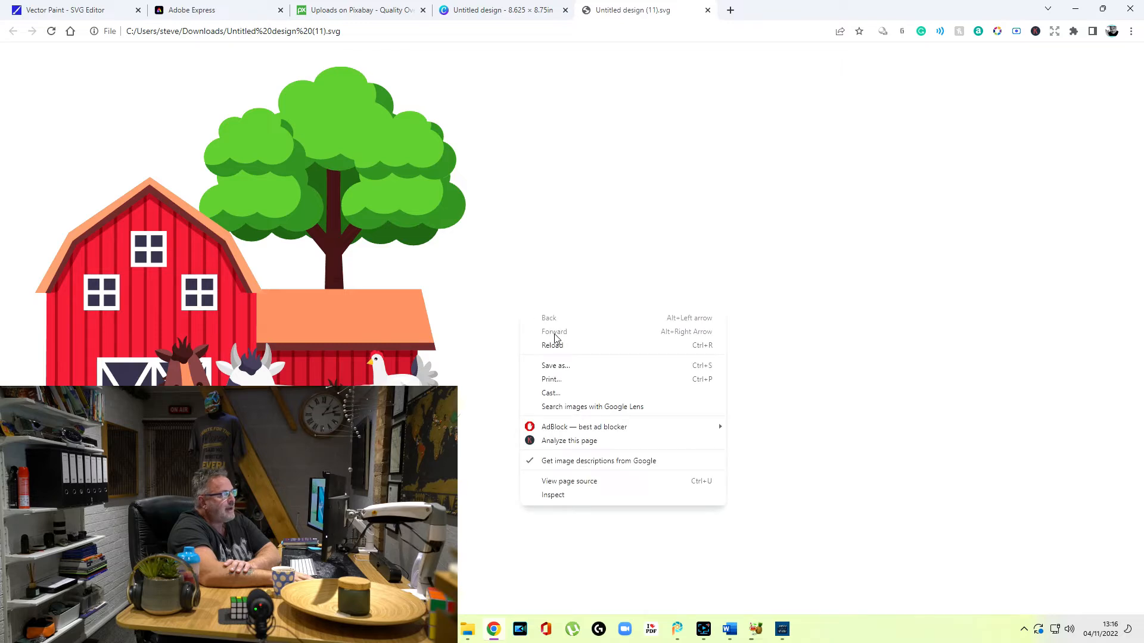
pyautogui.click(552, 366)
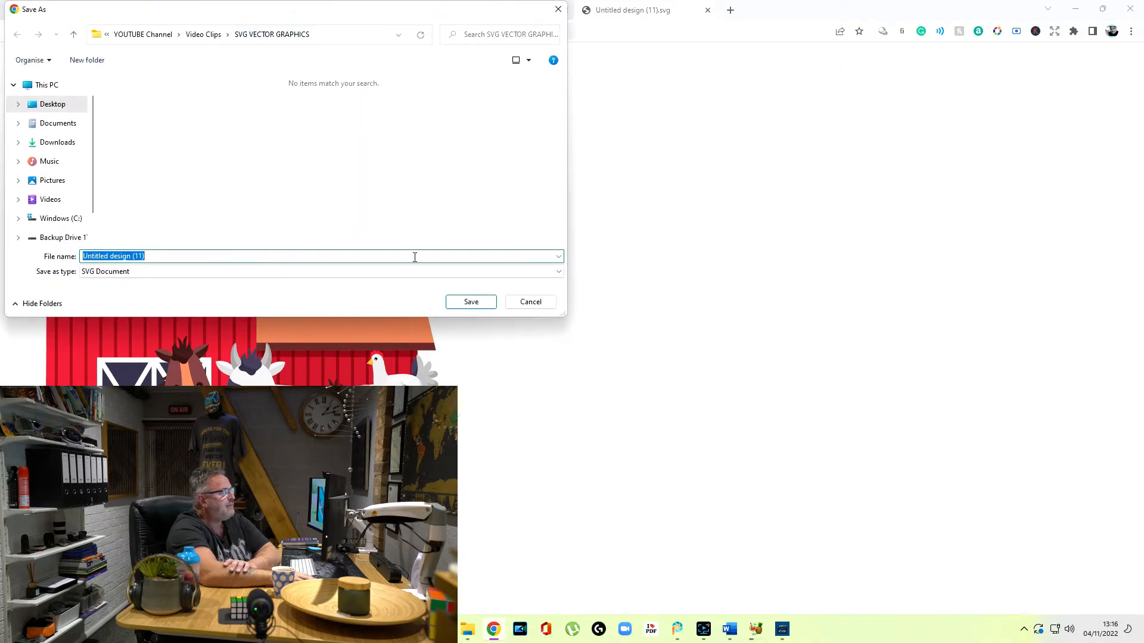
pyautogui.write('Canva Farm')
pyautogui.press('Return')
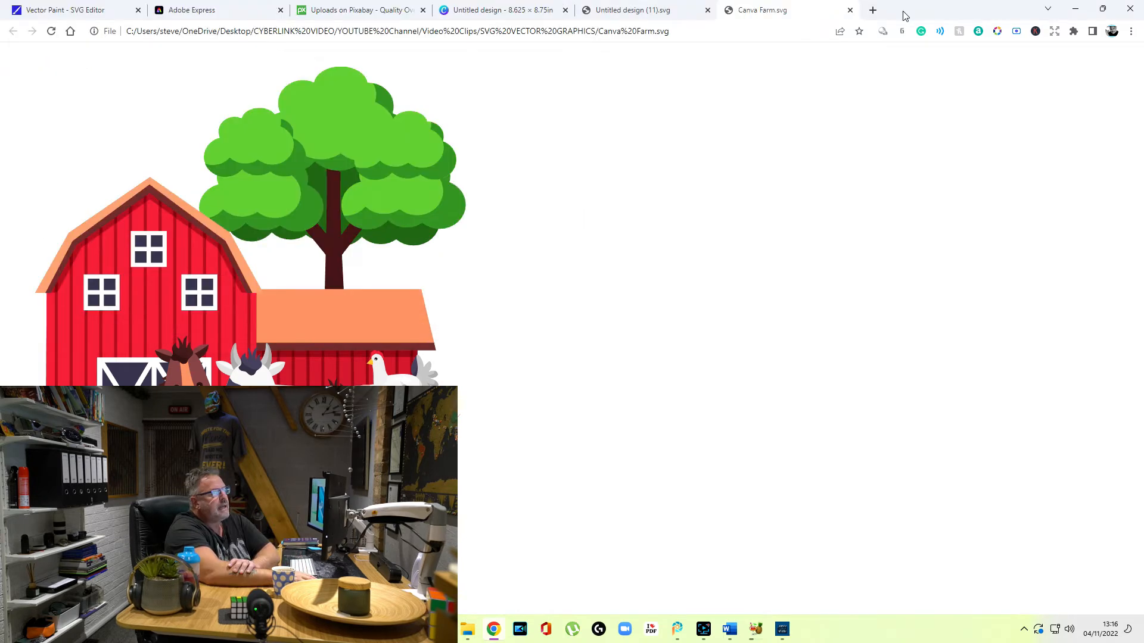
pyautogui.hotkey('ctrl', 'w')
pyautogui.hotkey('ctrl', 'w')
# - Switch to Vector Paint and open the Canva Farm SVG file
pyautogui.click(91, 13)
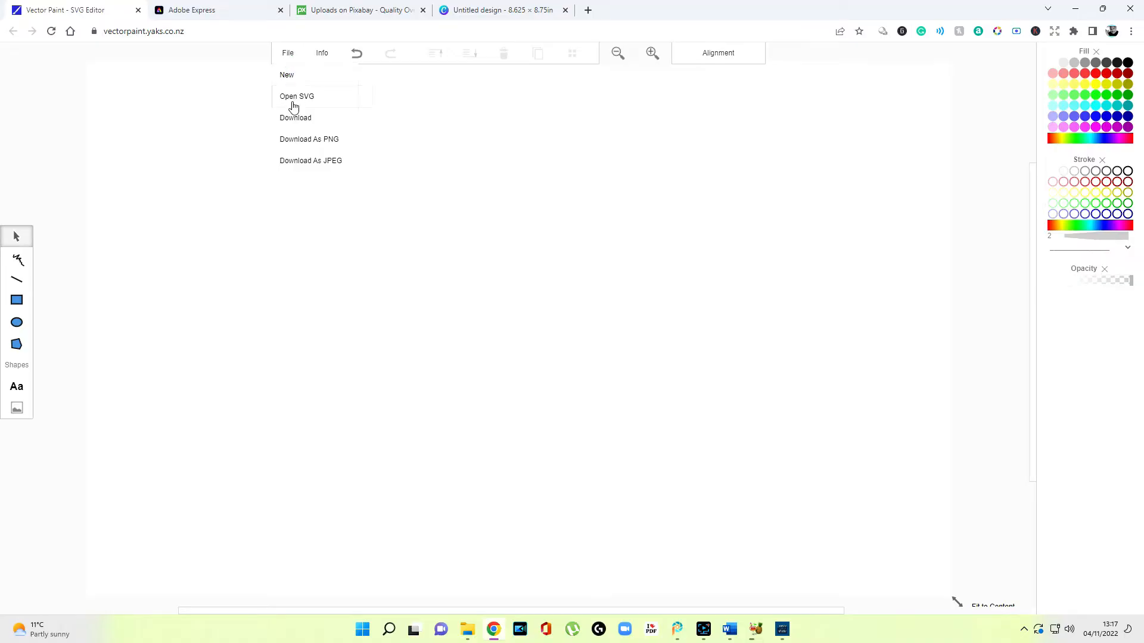
pyautogui.click(296, 98)
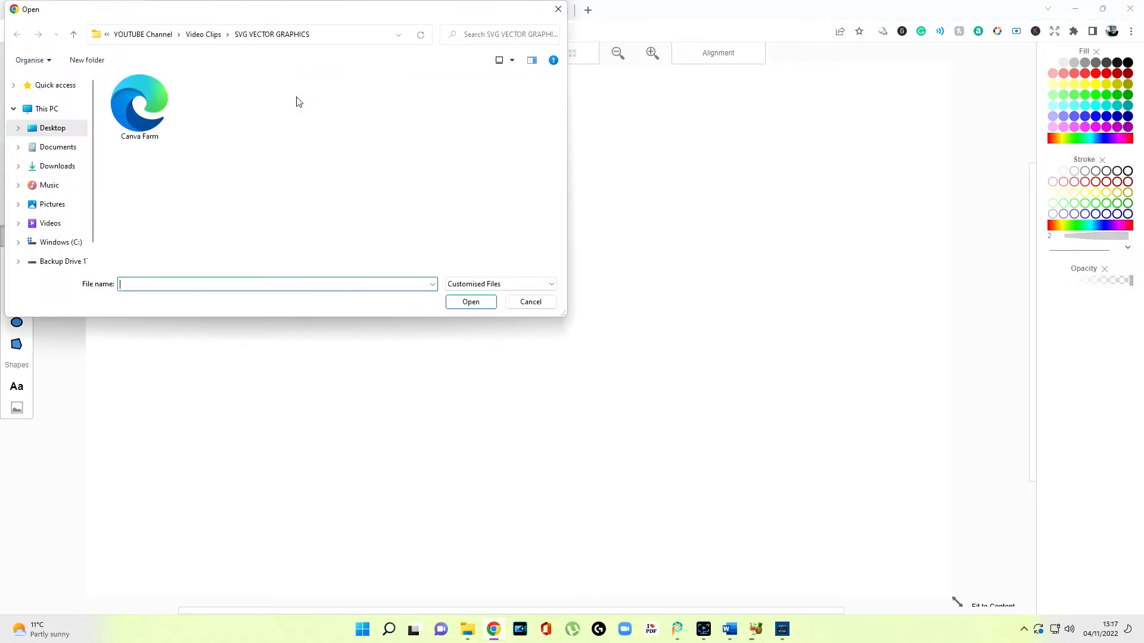
pyautogui.click(156, 121)
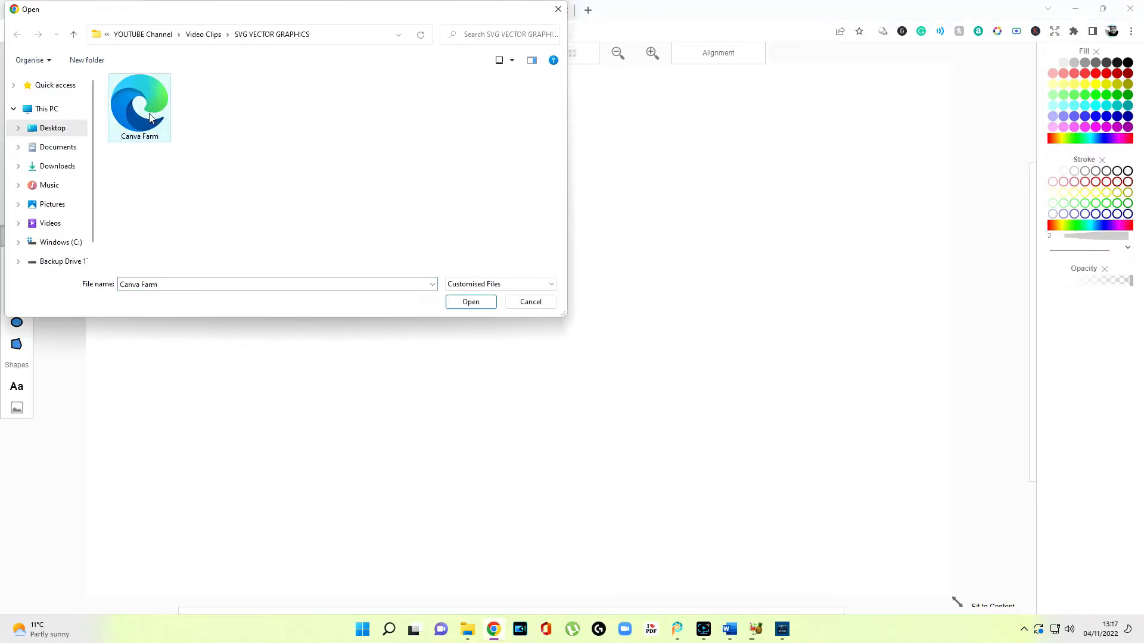
pyautogui.doubleClick(150, 118)
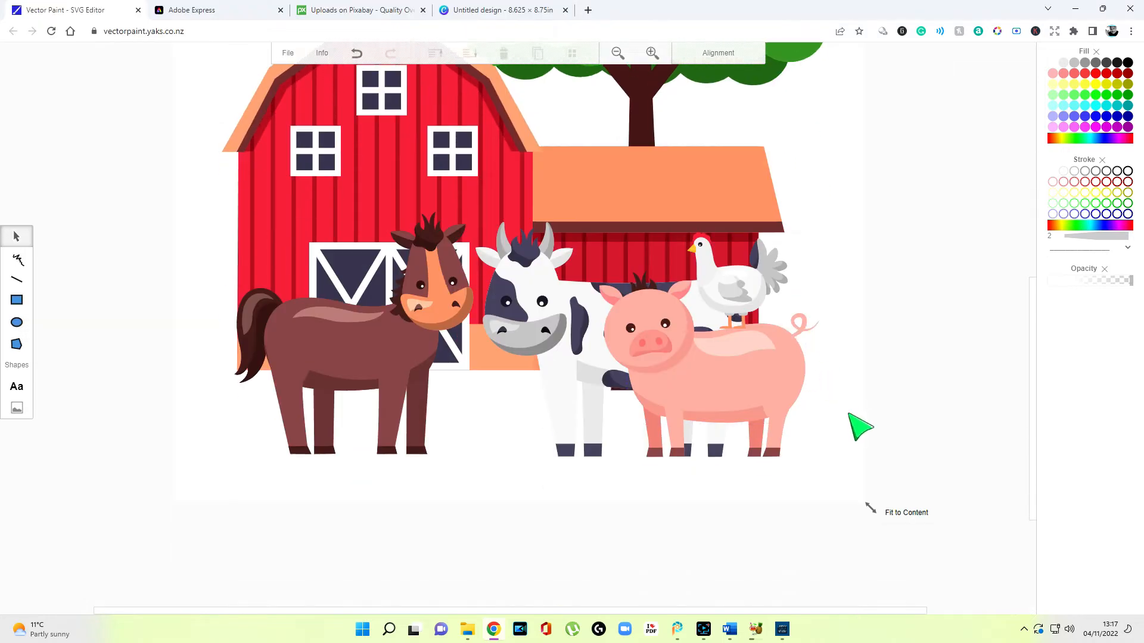
pyautogui.click(618, 53)
pyautogui.click(620, 105)
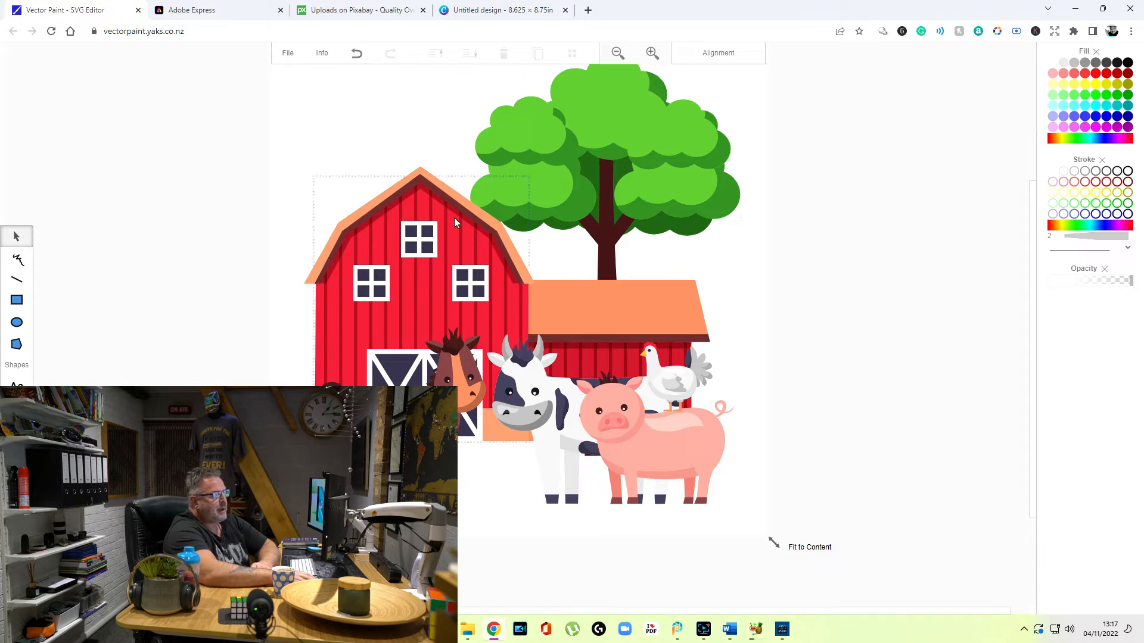
# - Delete the remaining parts of the barn's upper window, including its white frame and cross bars
pyautogui.click(426, 249)
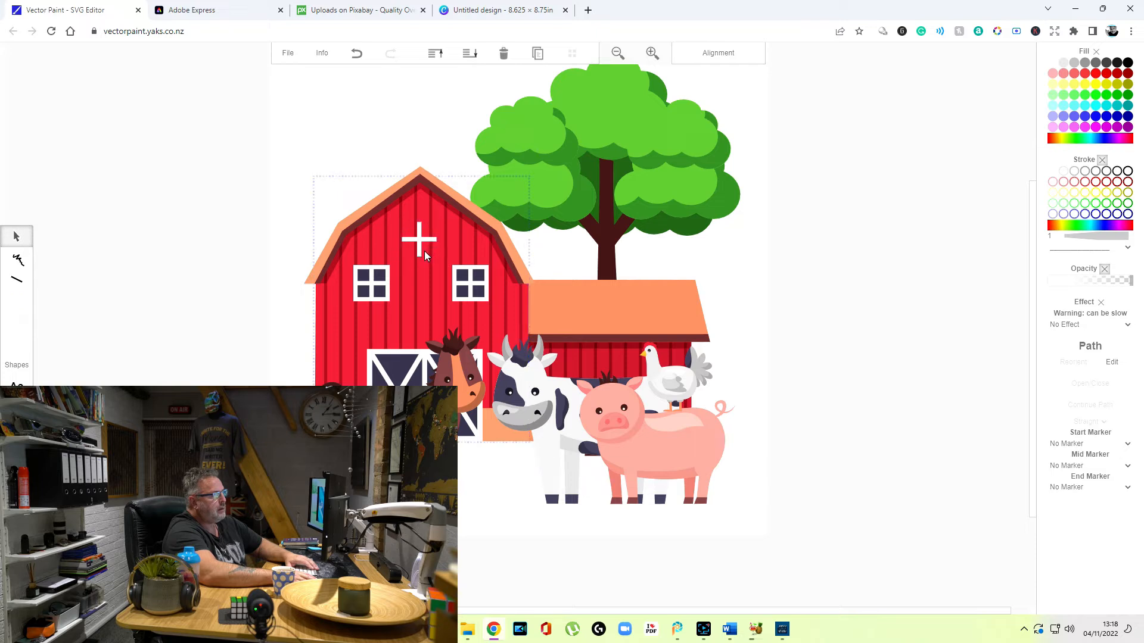
pyautogui.click(421, 252)
pyautogui.press('Delete')
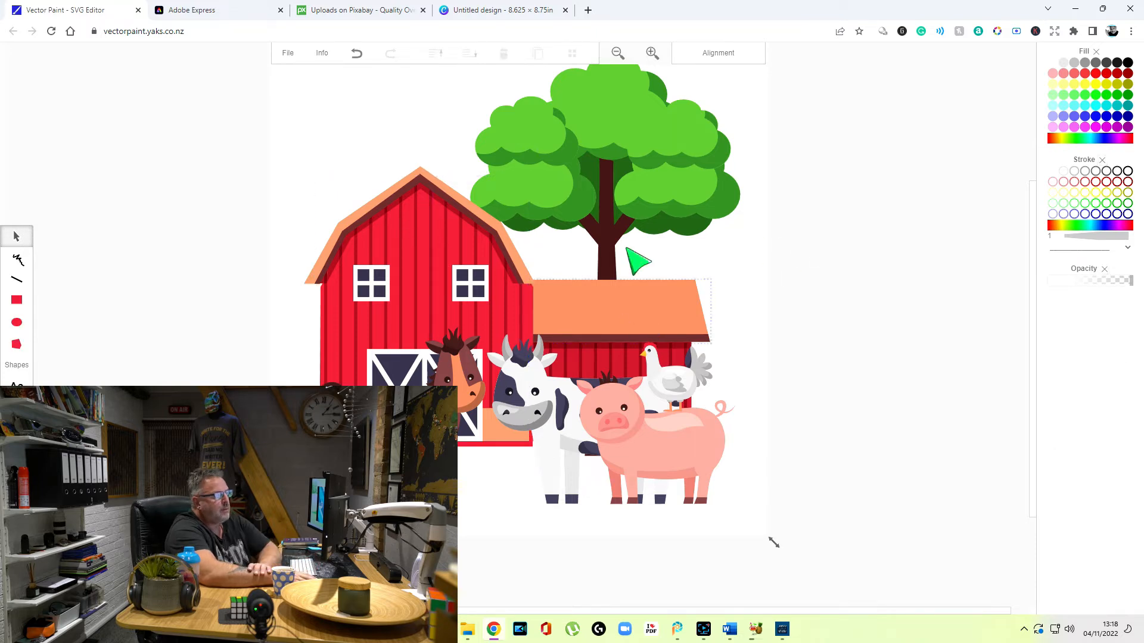
# - Delete the whole tree behind the barn, including its foliage, branches and trunk
pyautogui.scroll(2, 632, 188)
pyautogui.click(651, 327)
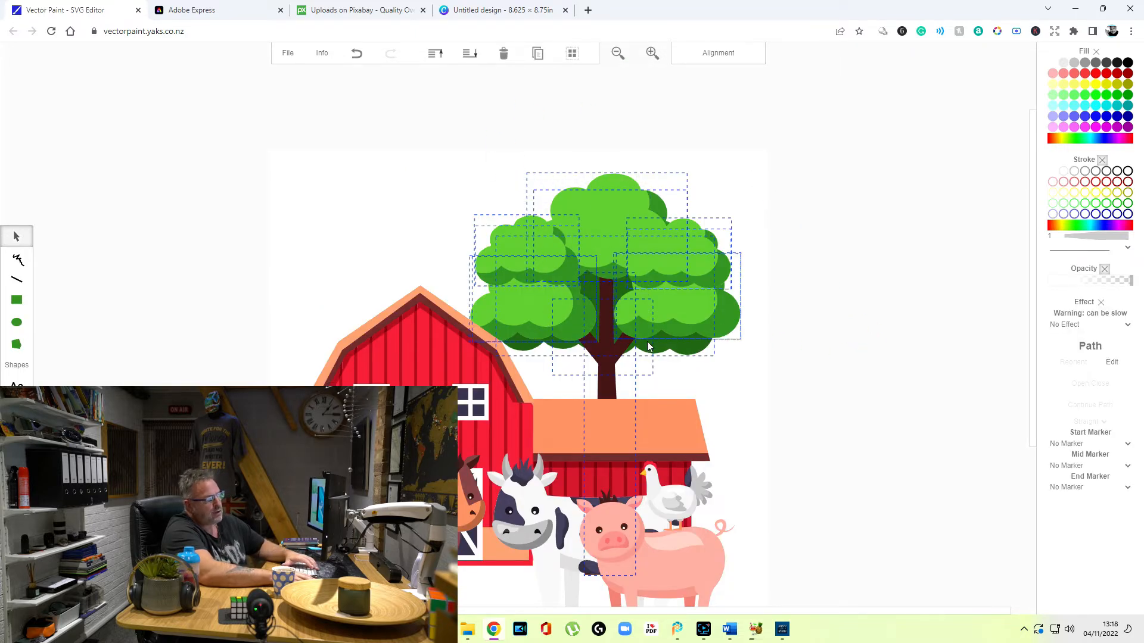
pyautogui.press('Delete')
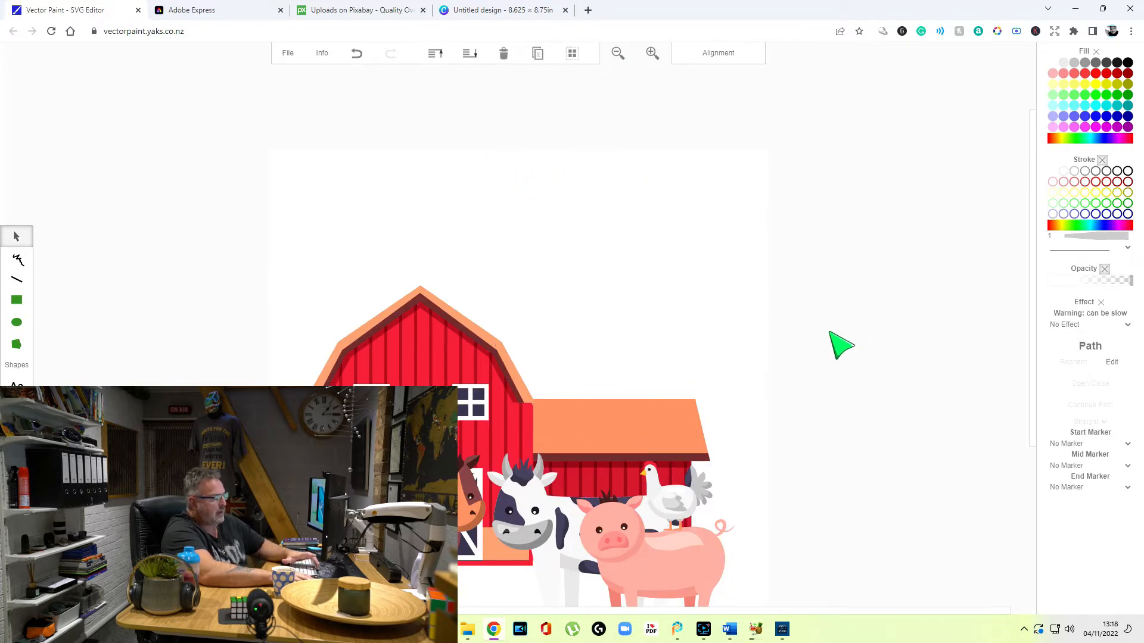
# - Delete the white hen's shapes above the pig's back and undo the last deletion
pyautogui.scroll(-2, 841, 344)
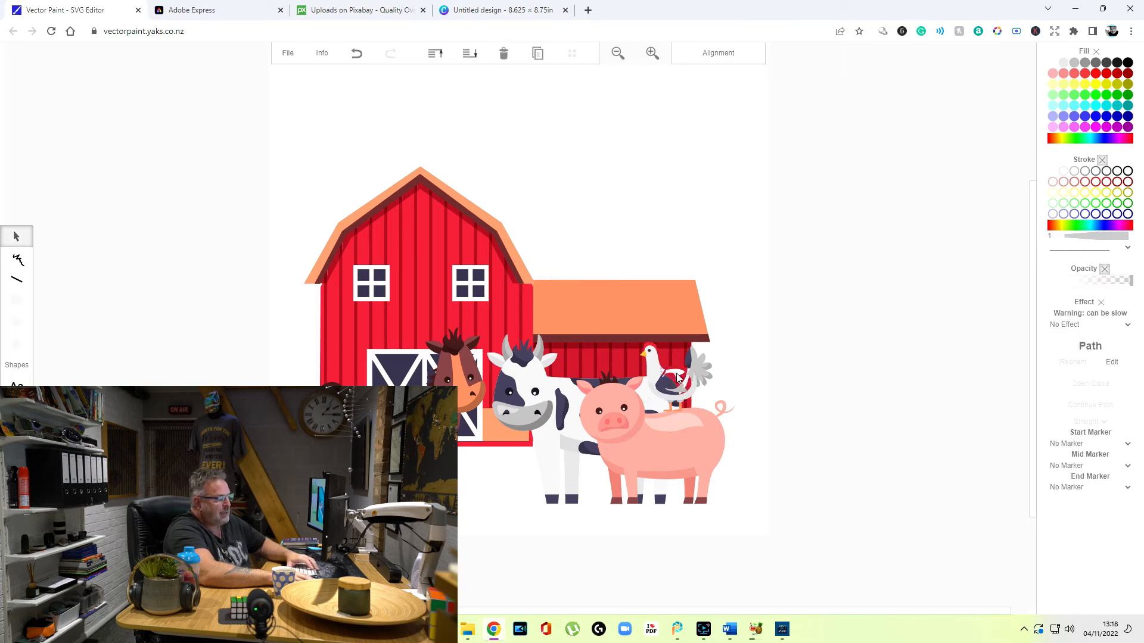
pyautogui.press('Delete')
pyautogui.click(653, 361)
pyautogui.press('Delete')
pyautogui.click(650, 357)
pyautogui.press('Delete')
pyautogui.click(357, 54)
# - Change the orange roof and barn roof edging to a turquoise fill
pyautogui.scroll(1, 689, 355)
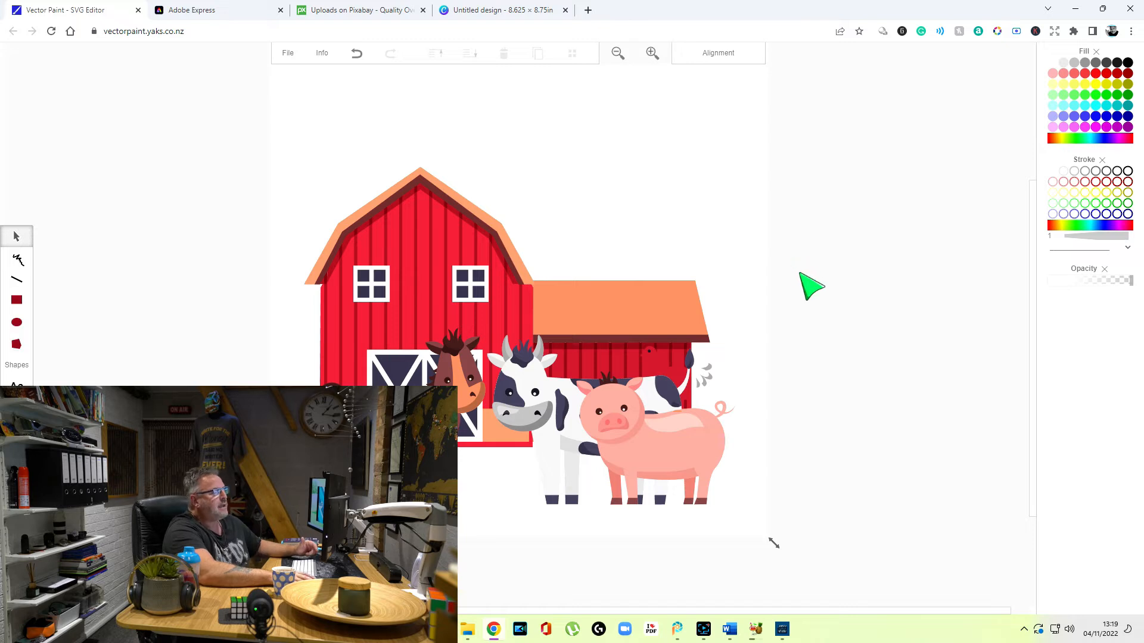
pyautogui.scroll(2, 792, 298)
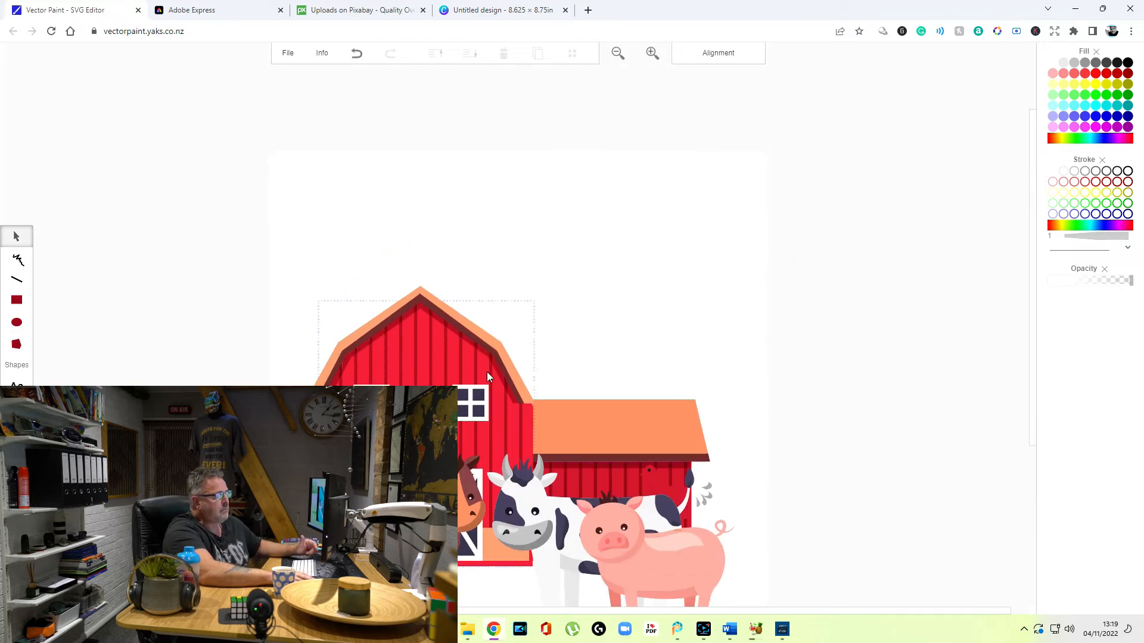
pyautogui.click(597, 445)
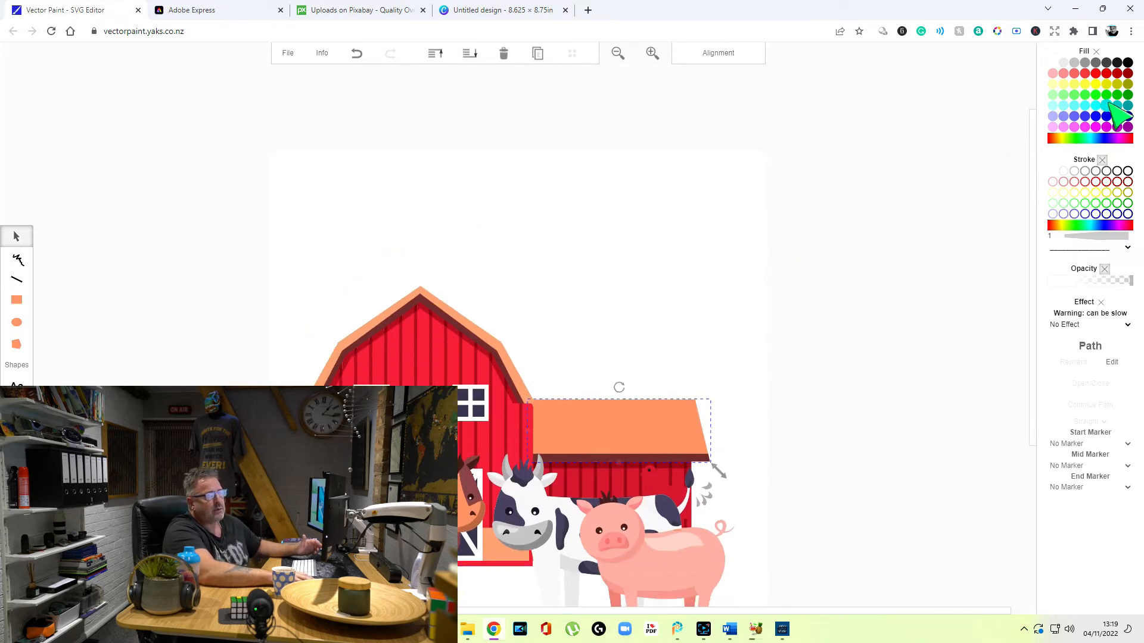
pyautogui.click(1117, 106)
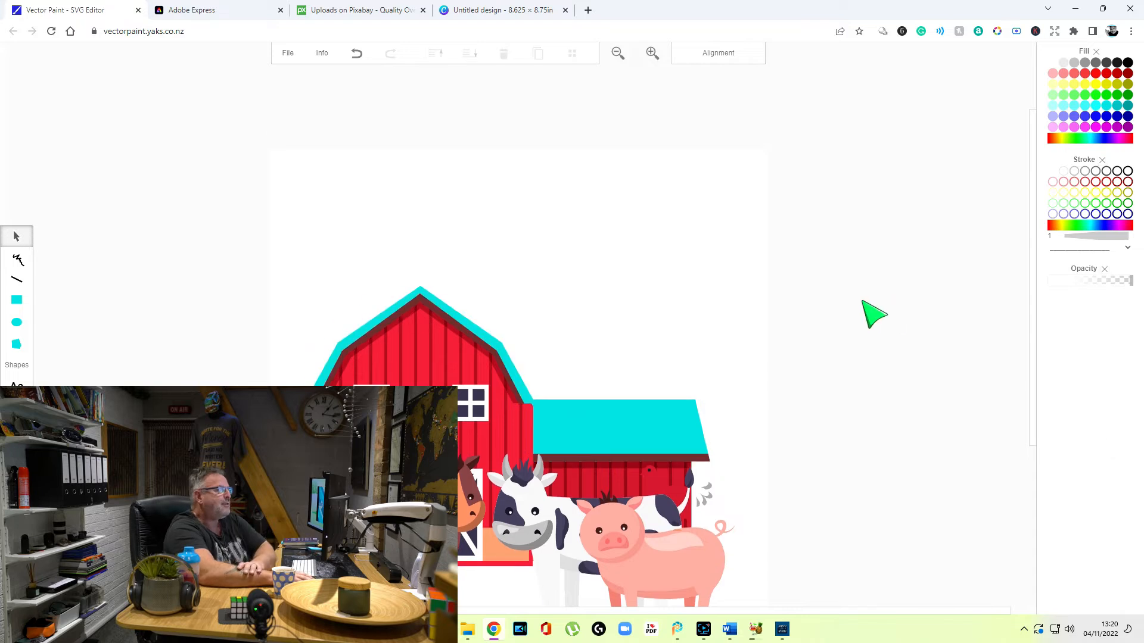
pyautogui.scroll(-2, 867, 316)
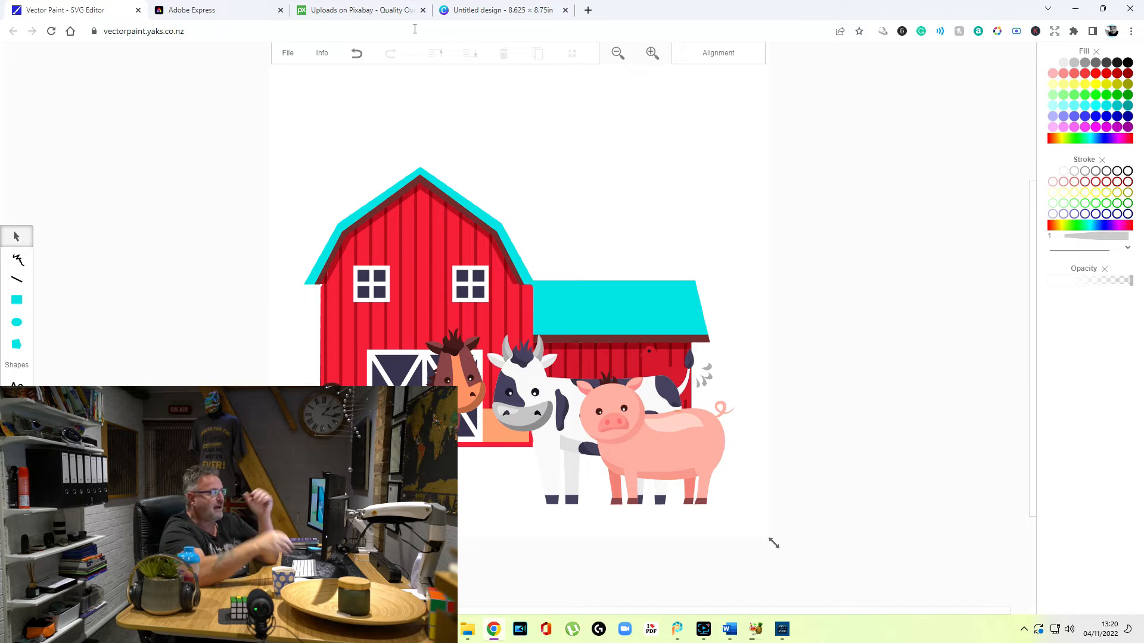
# - Download the edited farm artwork as a PNG and save a copy named "Canva Farm" in the SVG VECTOR GRAPHICS folder
pyautogui.click(288, 52)
pyautogui.click(299, 141)
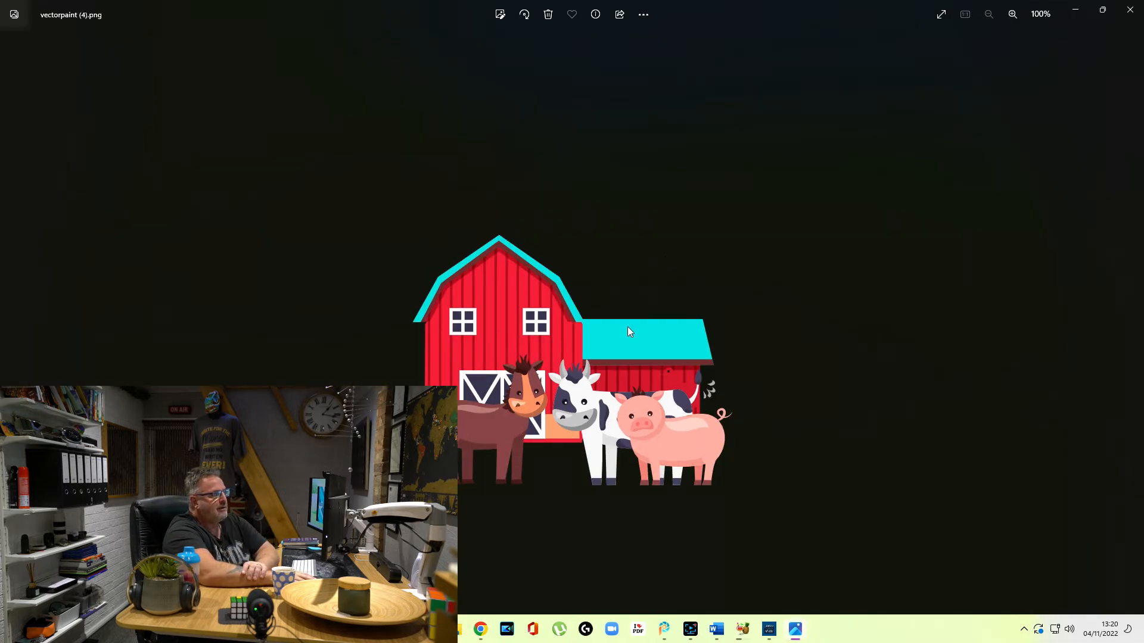
pyautogui.rightClick(681, 386)
pyautogui.click(798, 25)
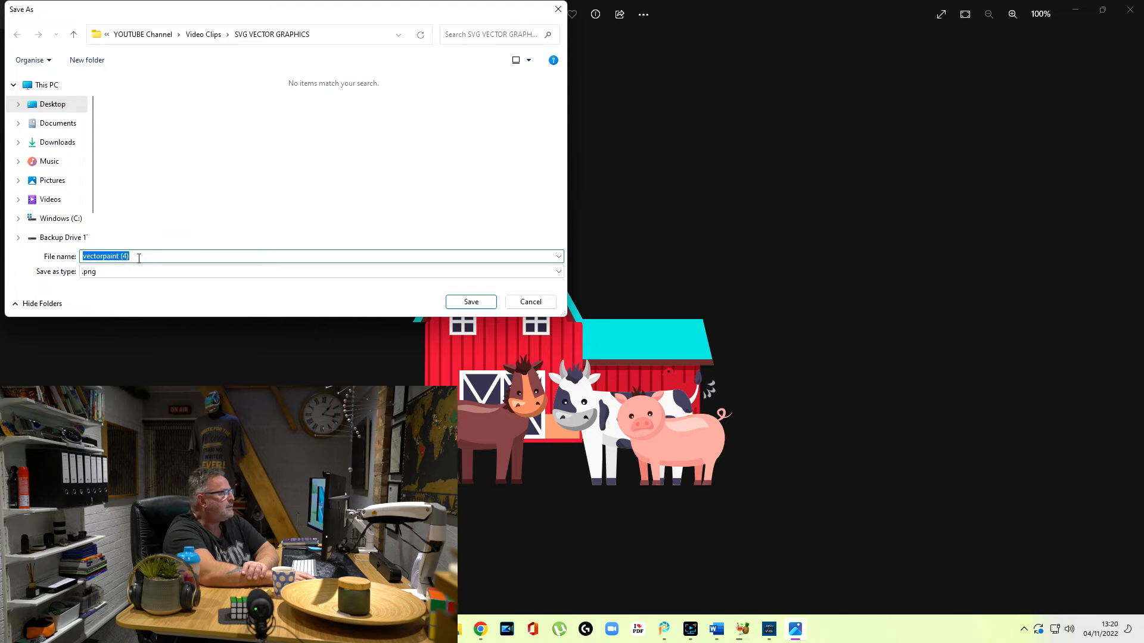
pyautogui.hotkey('ctrl', 'a')
pyautogui.write('Canva Farm')
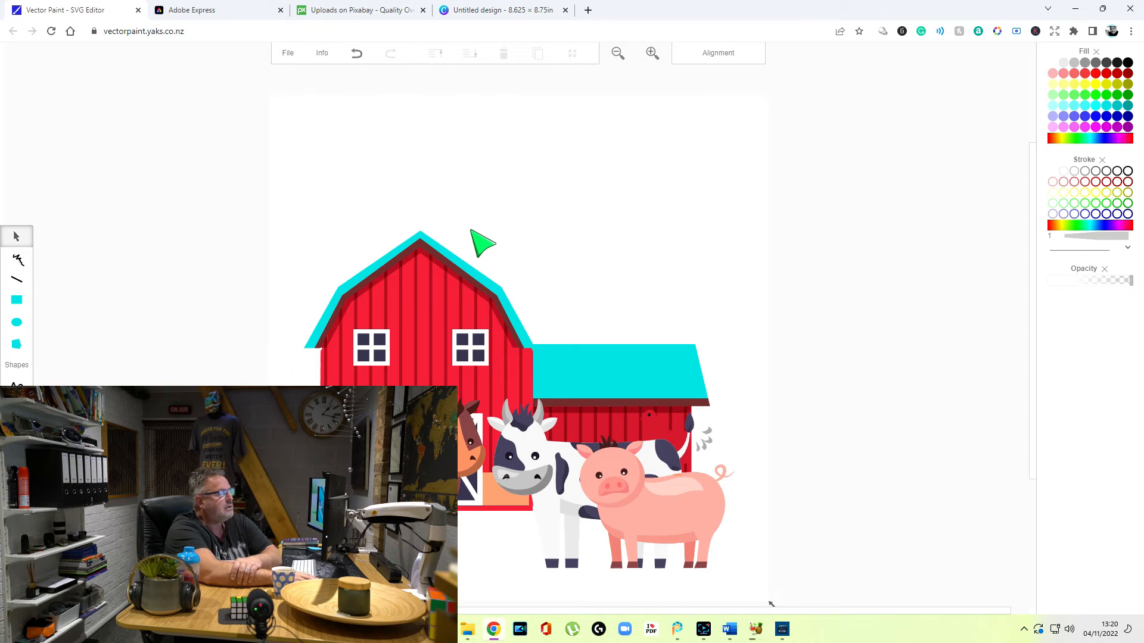
# - Switch back to Canva and replace the farm graphic with the pink bull head, enlarged to nearly the page width
pyautogui.click(485, 10)
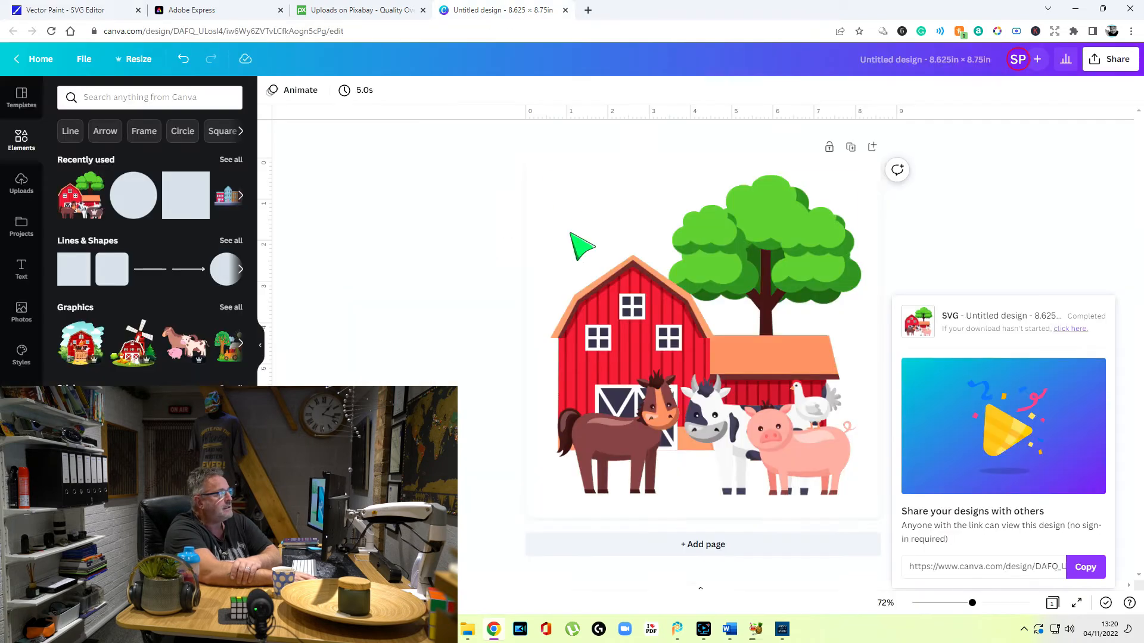
pyautogui.click(685, 331)
pyautogui.press('Delete')
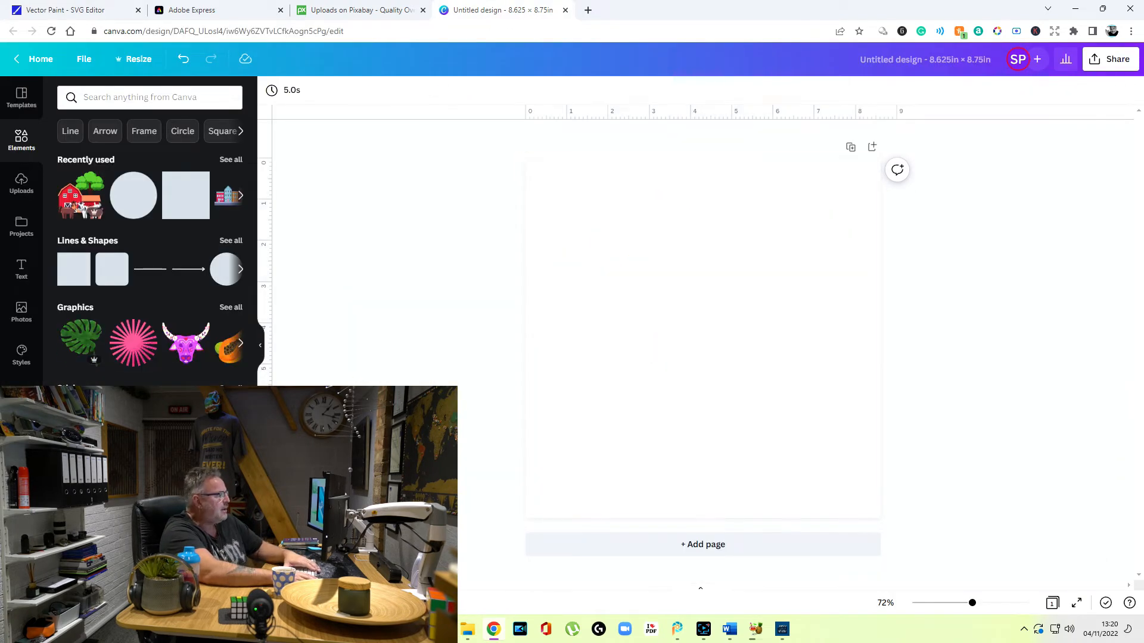
pyautogui.click(186, 343)
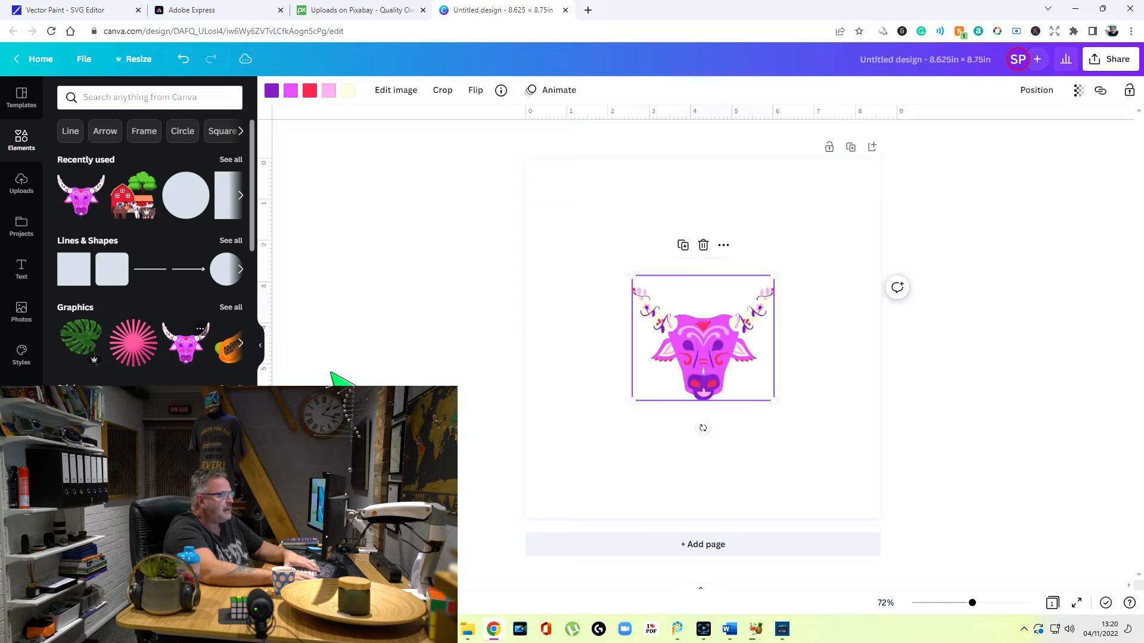
pyautogui.moveTo(775, 277); pyautogui.dragTo(556, 473)
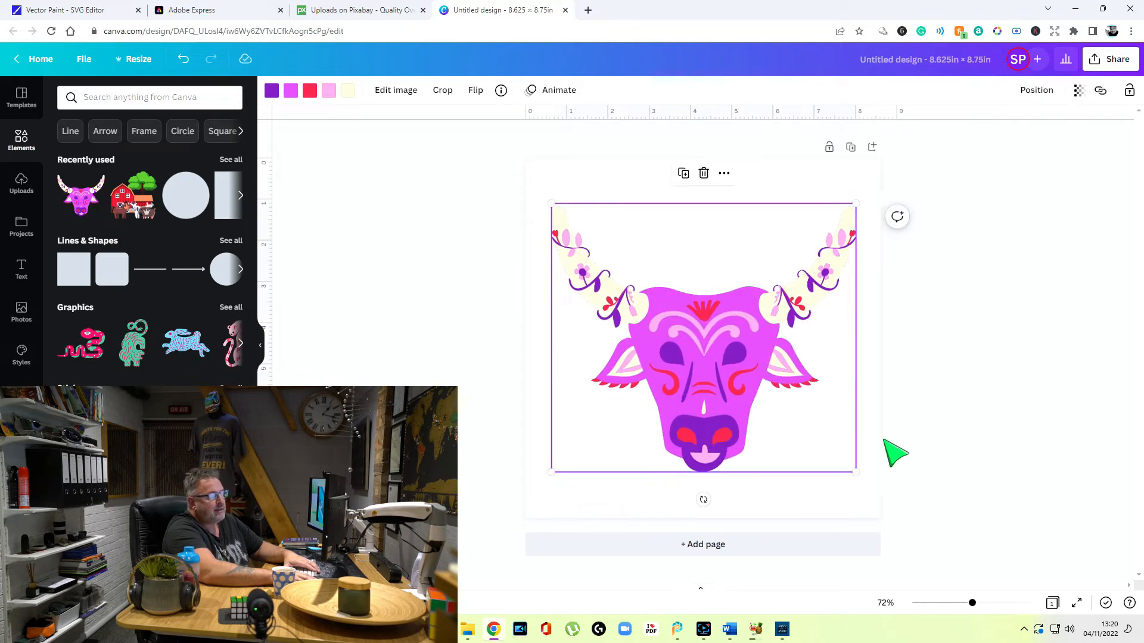
pyautogui.click(953, 451)
# - Download the pink bull head as an SVG and save a copy named "Canva Bulls Head" in the SVG VECTOR GRAPHICS folder
pyautogui.click(1112, 62)
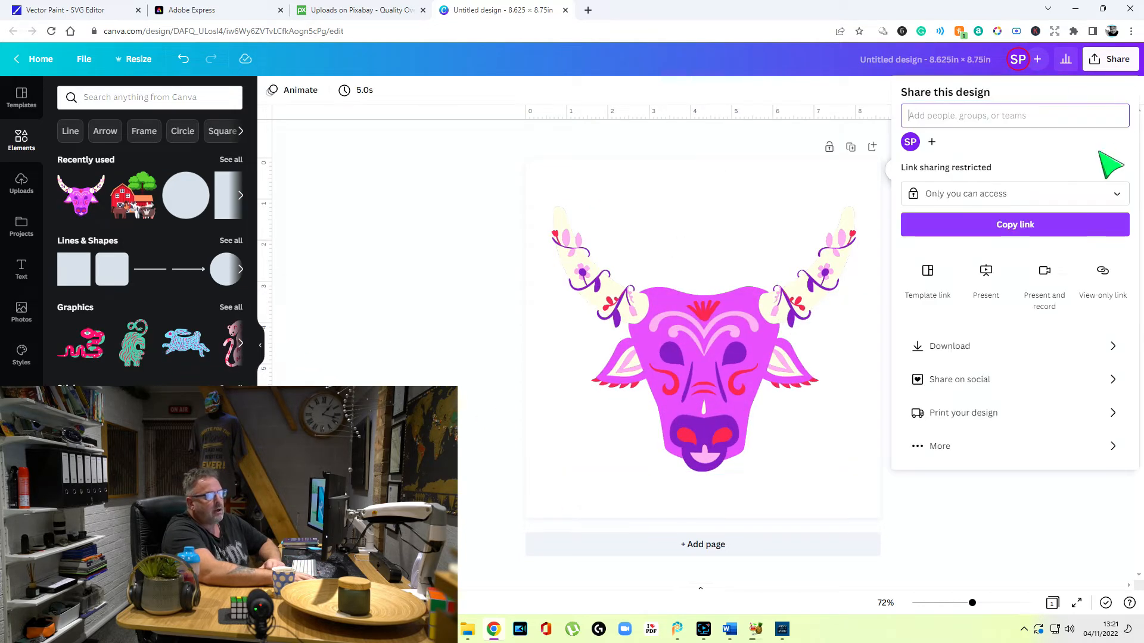
pyautogui.click(1017, 357)
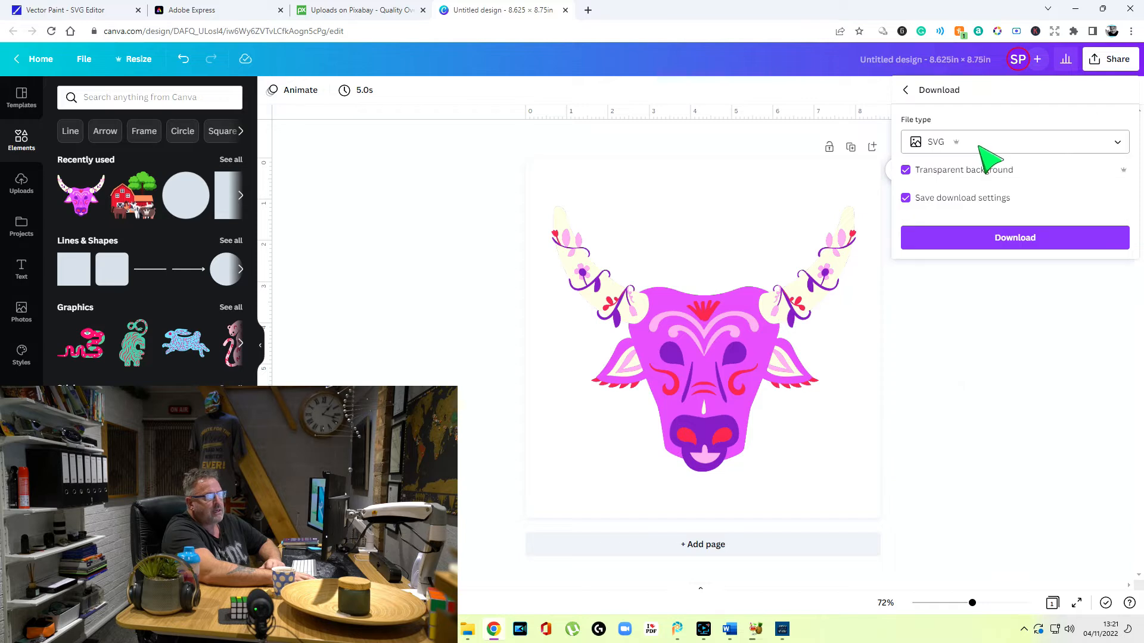
pyautogui.click(1015, 237)
pyautogui.rightClick(413, 362)
pyautogui.click(471, 417)
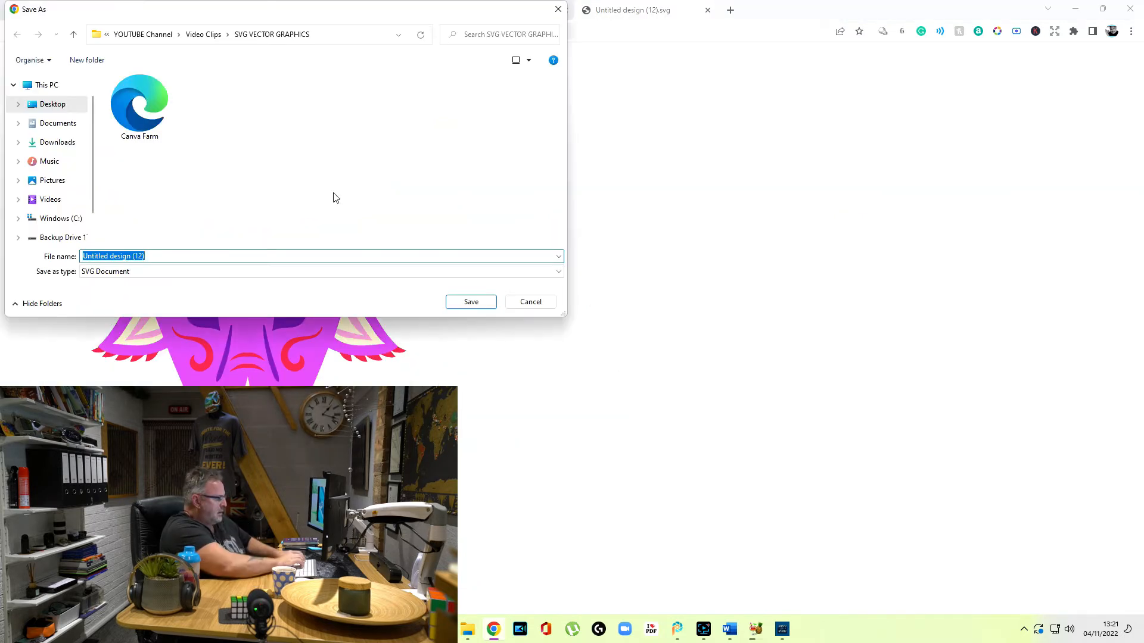
pyautogui.write('C')
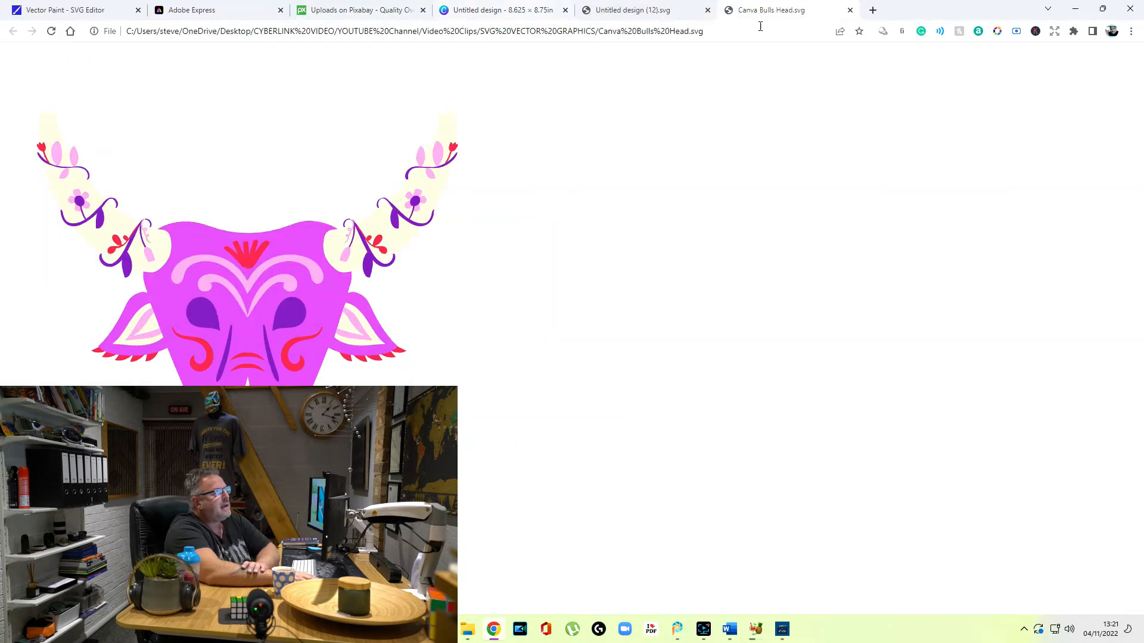
pyautogui.click(850, 10)
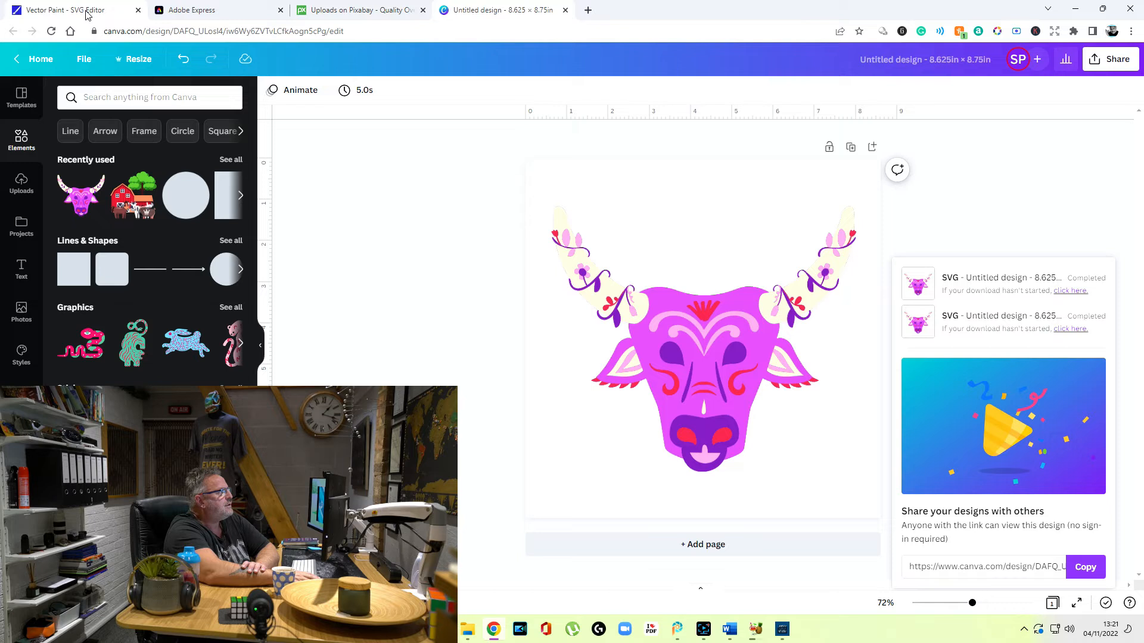
# - Switch to Vector Paint, start a new drawing and open the Canva Bulls Head SVG
pyautogui.click(87, 12)
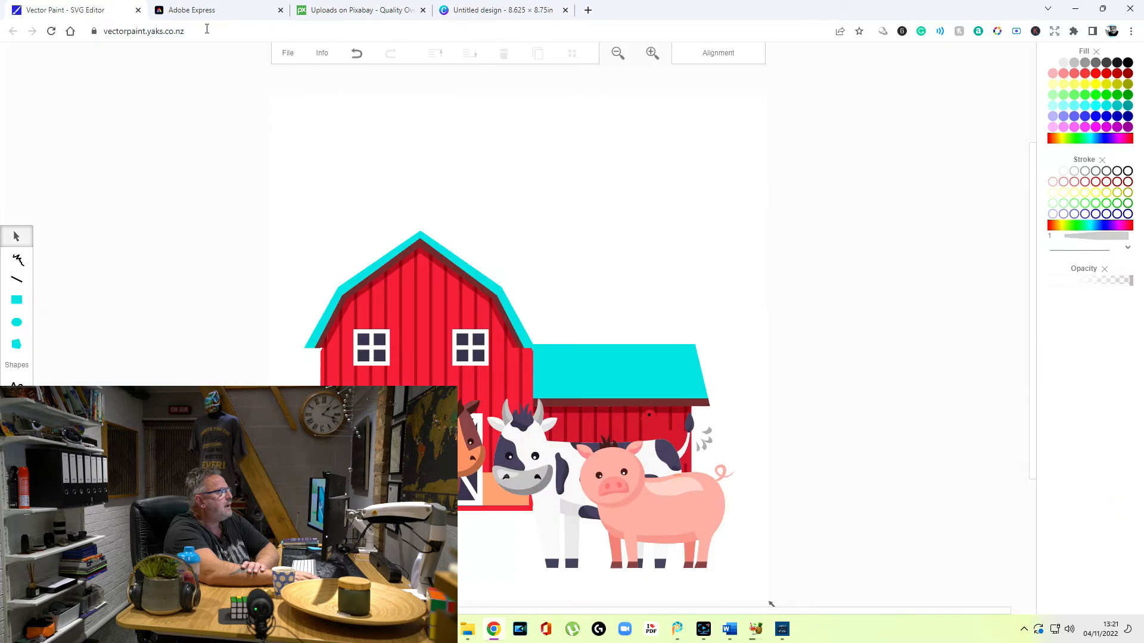
pyautogui.click(288, 52)
pyautogui.click(288, 76)
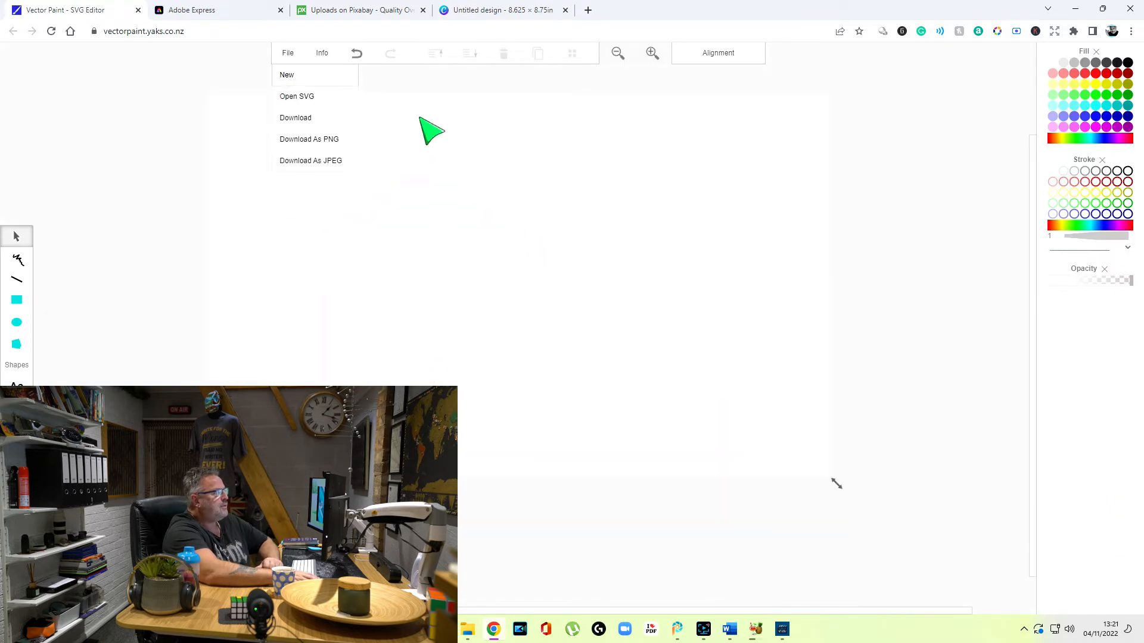
pyautogui.click(296, 96)
pyautogui.doubleClick(153, 116)
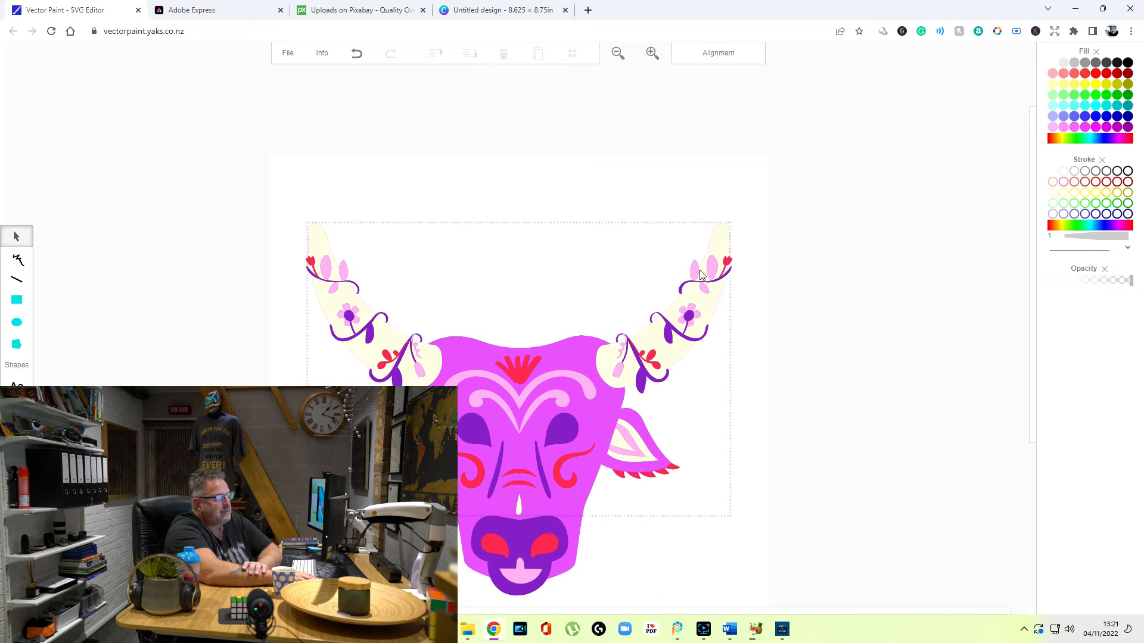
# - Recolour the bull head with a red face, blue eyes, muzzle and vines, and green horns
pyautogui.click(537, 452)
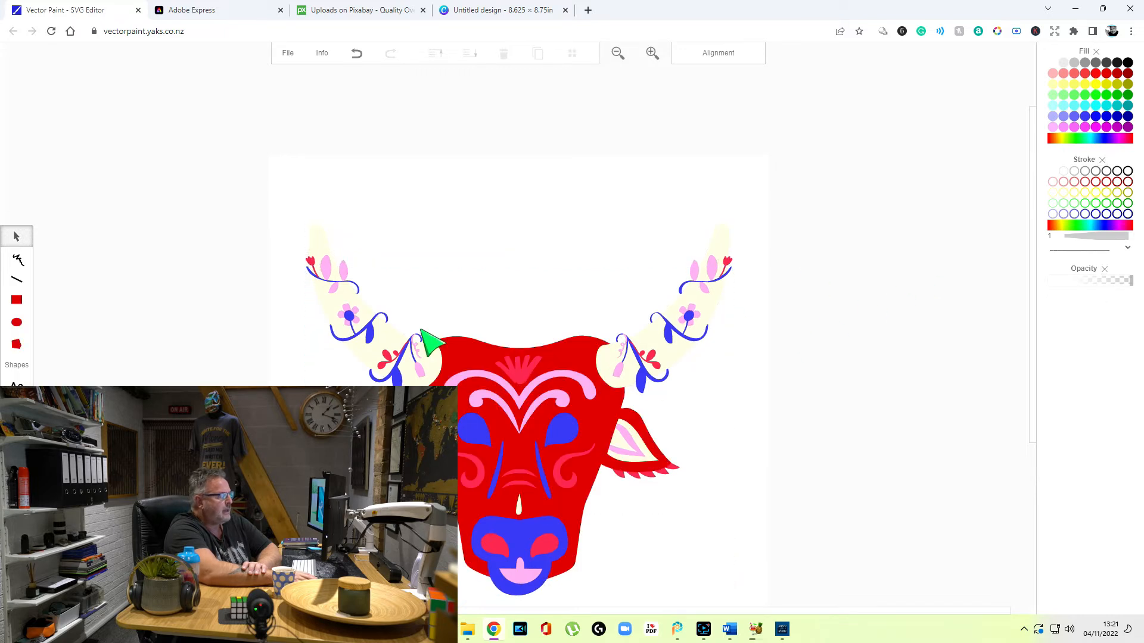
pyautogui.click(346, 322)
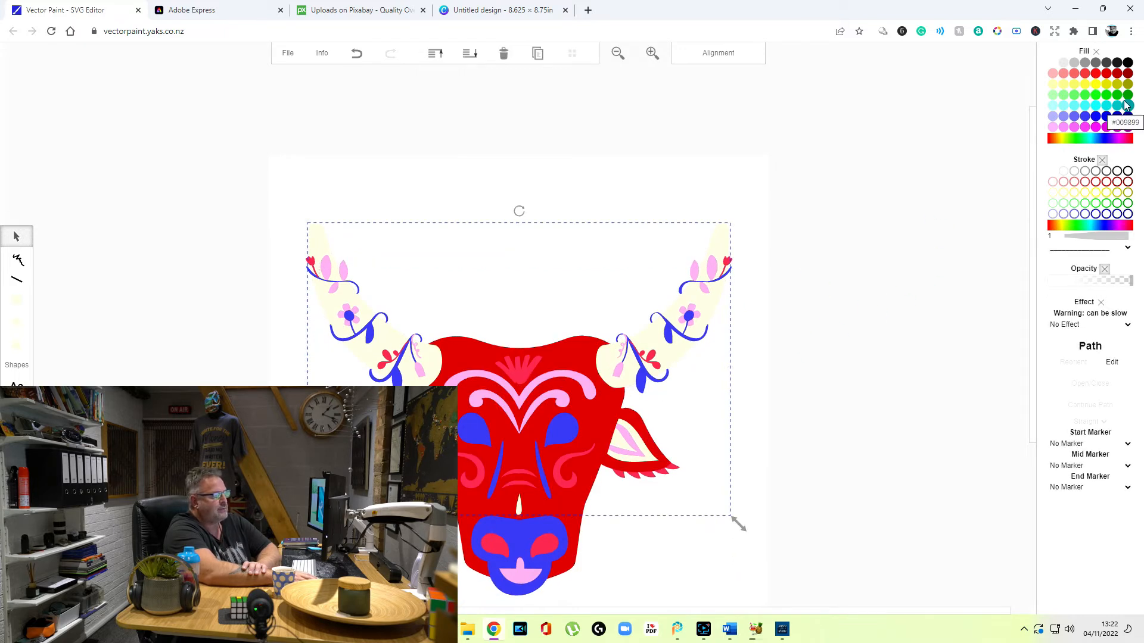
pyautogui.click(1126, 106)
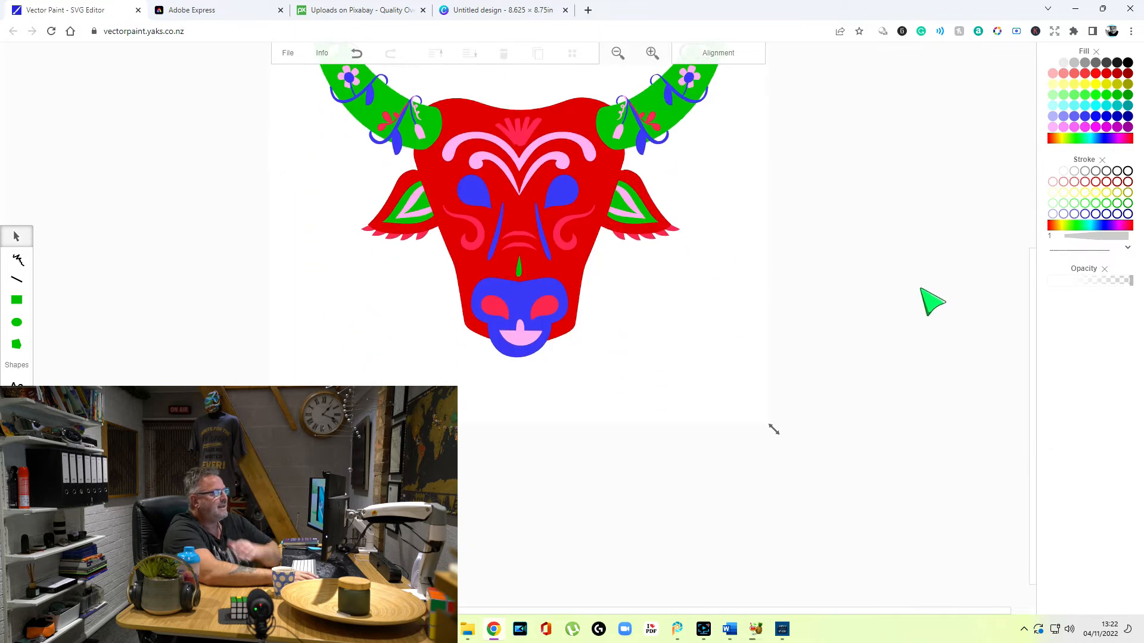
pyautogui.scroll(4, 930, 304)
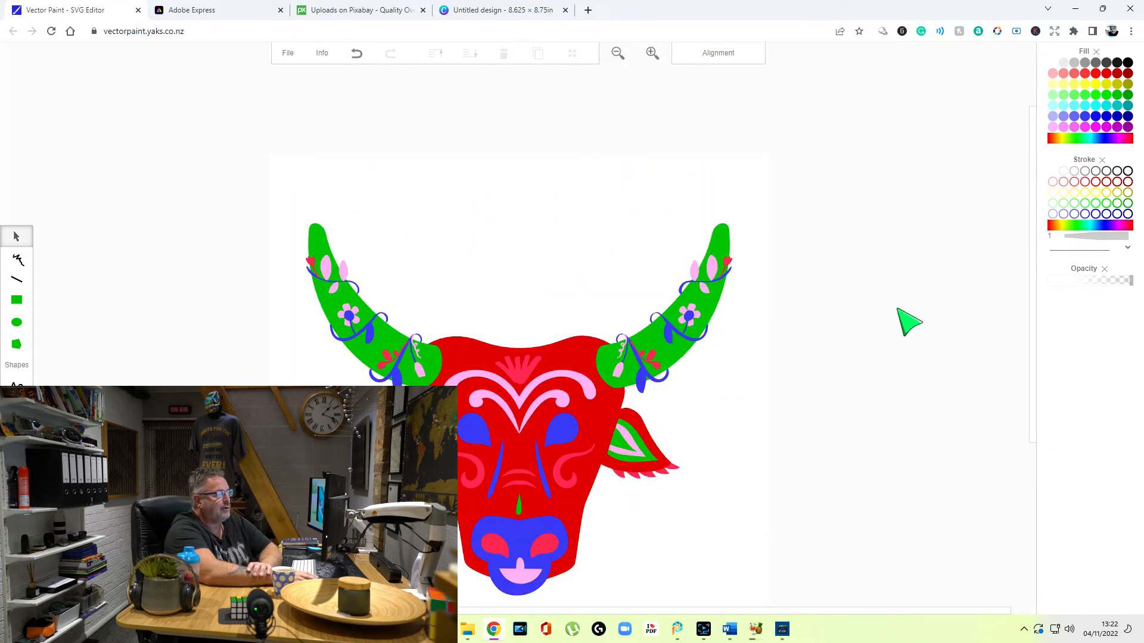
pyautogui.click(646, 458)
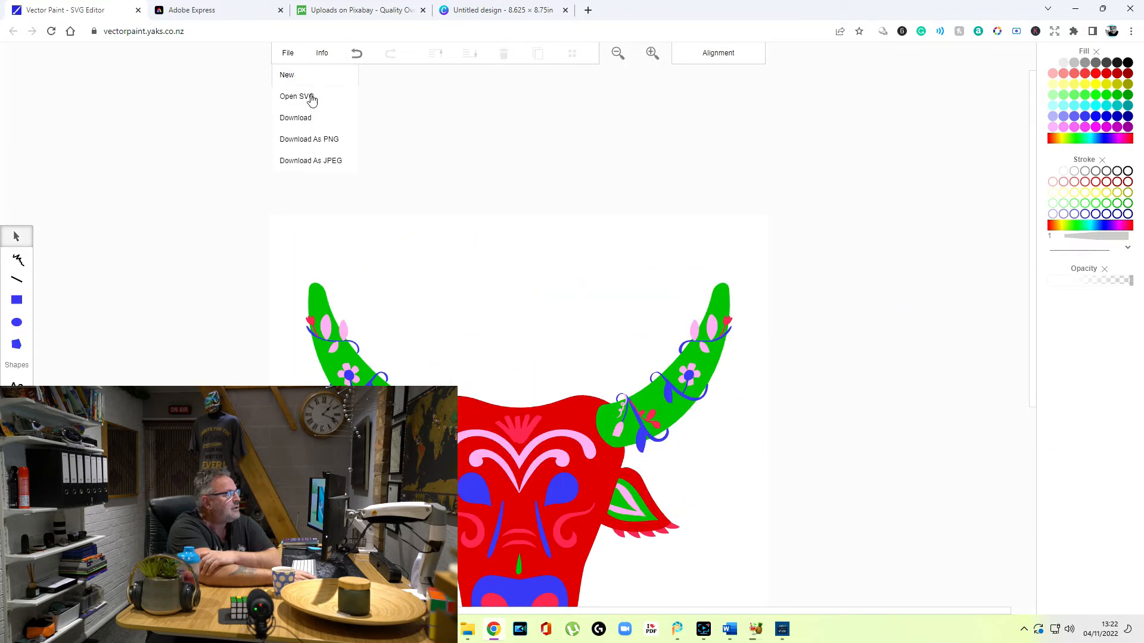
# - Download the recoloured bull head as a PNG and start a new blank drawing
pyautogui.click(312, 140)
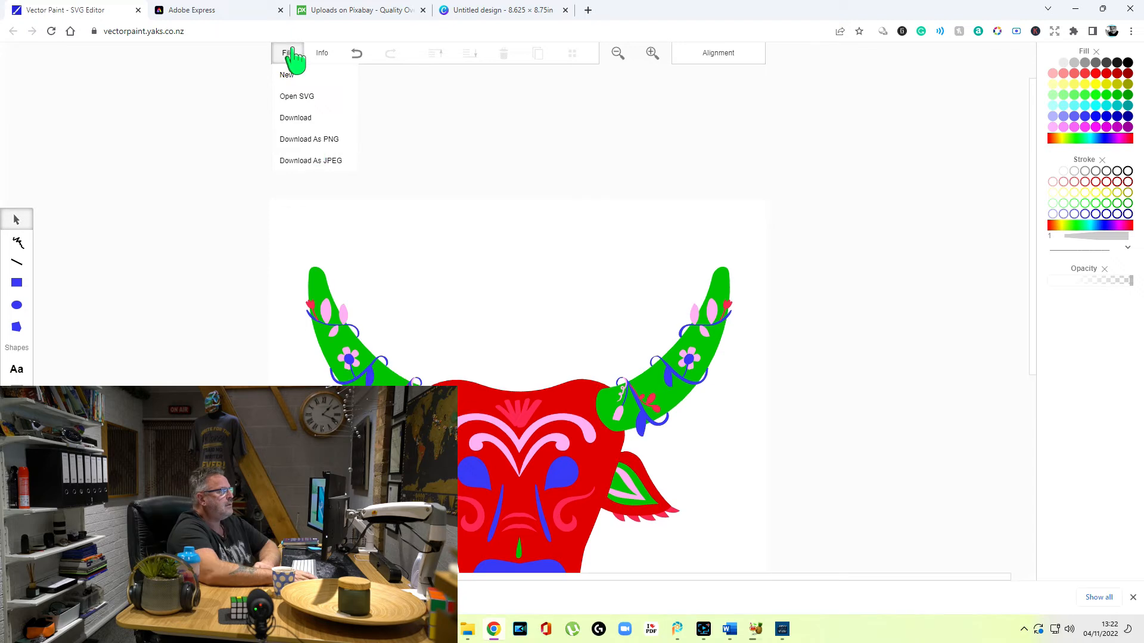
pyautogui.click(296, 77)
# - Close the Canva design, switch to Pixabay and search its vector graphics for "farm"
pyautogui.click(543, 12)
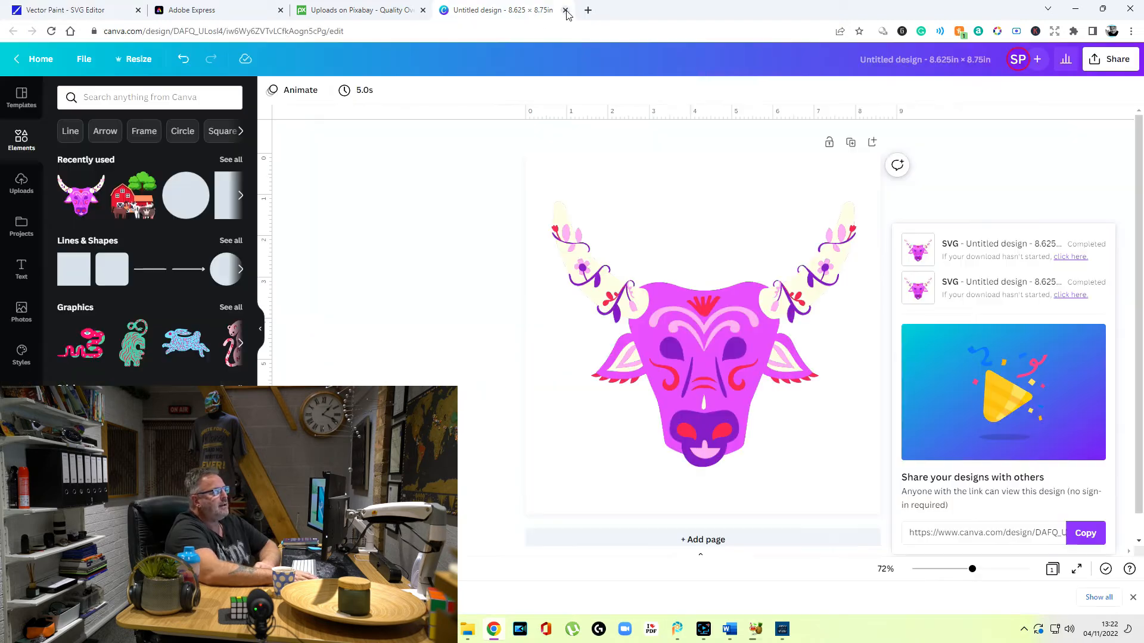
pyautogui.click(565, 10)
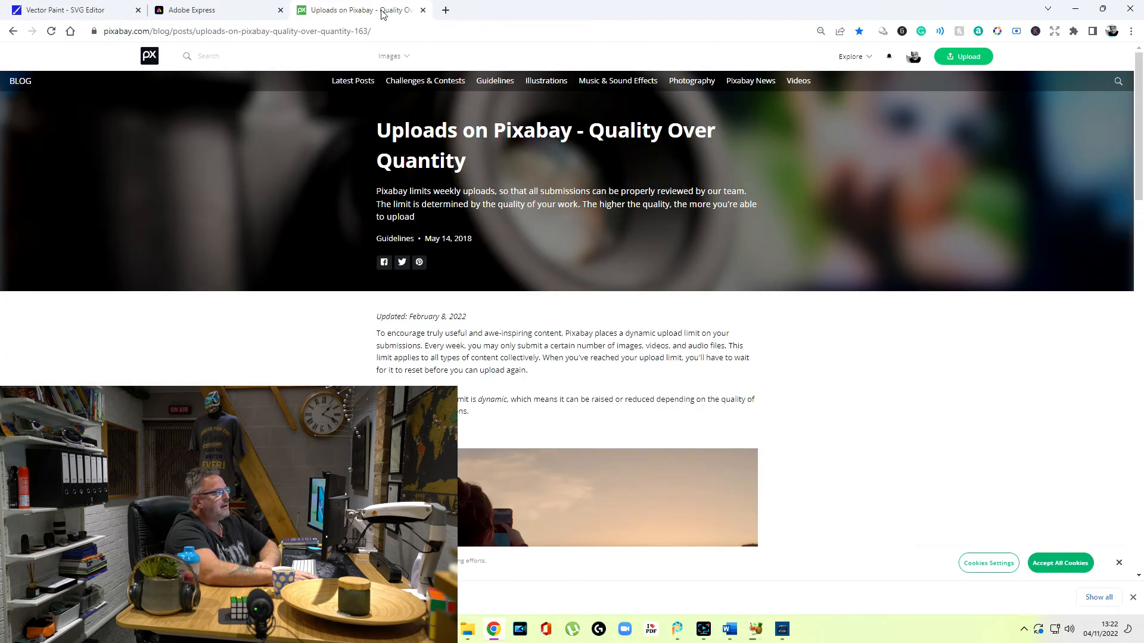
pyautogui.click(238, 10)
pyautogui.click(363, 10)
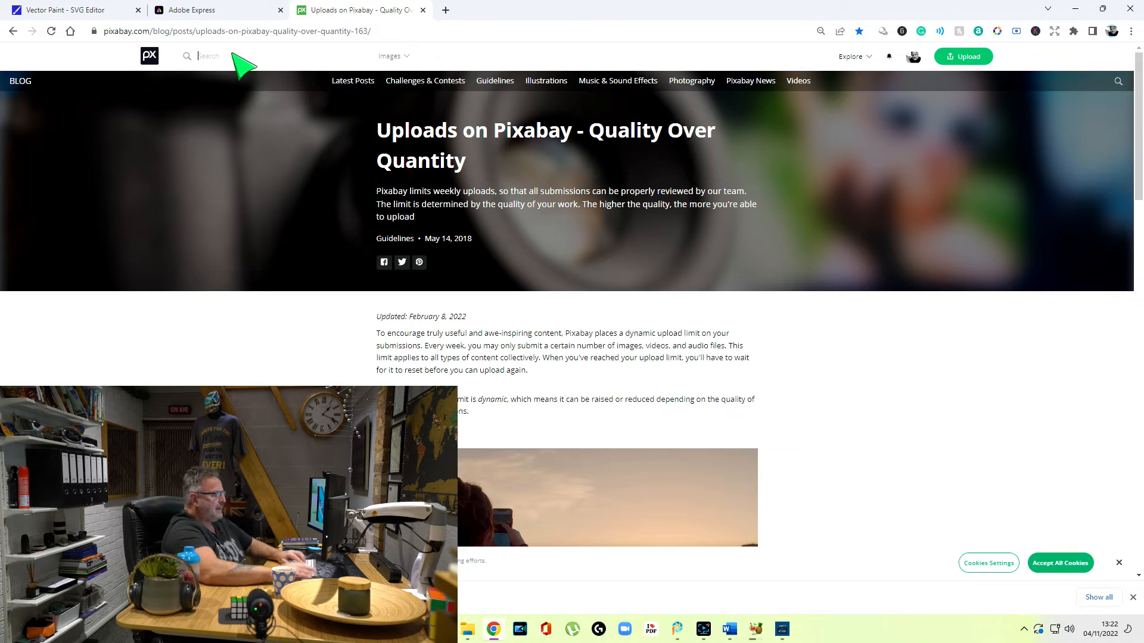
pyautogui.write('farm')
pyautogui.click(406, 56)
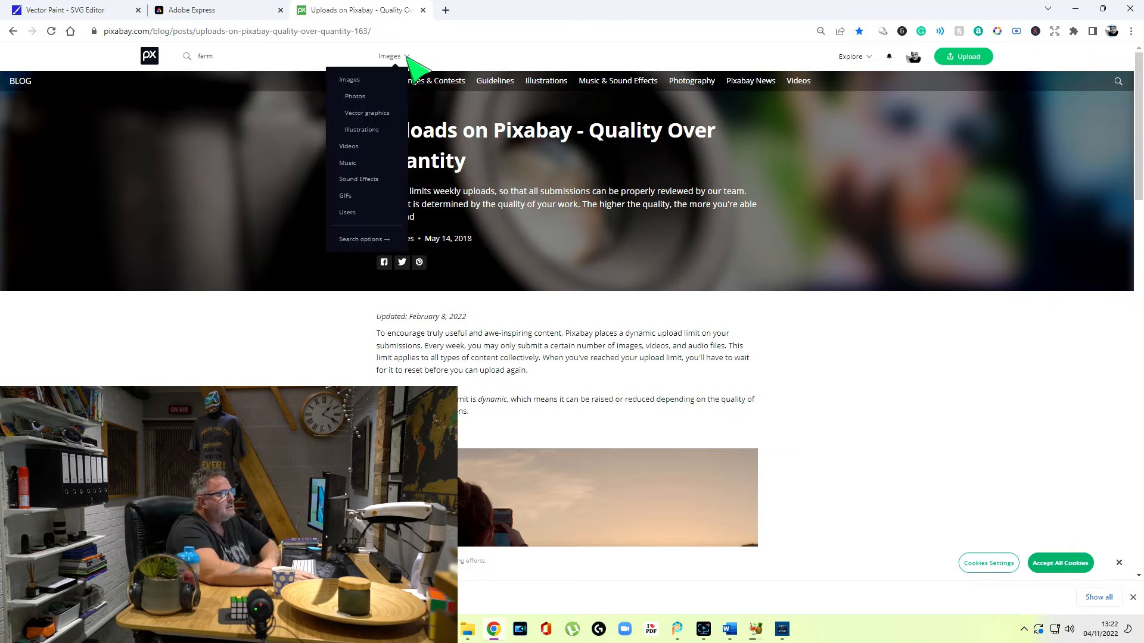
pyautogui.click(363, 115)
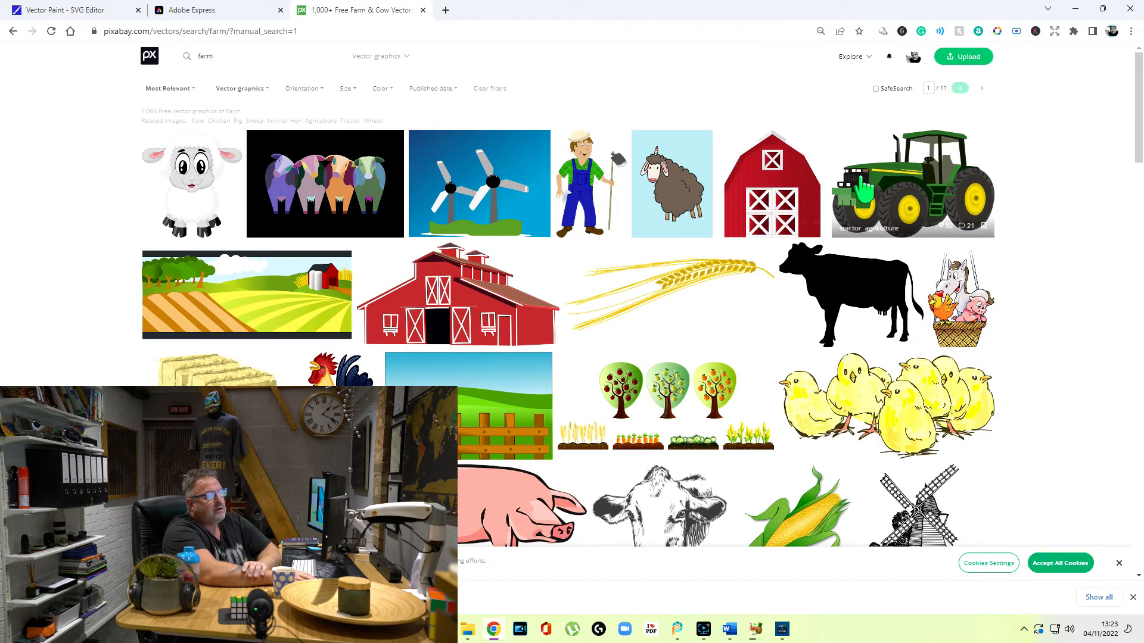
# - Download the green tractor from the search results as an SVG vector graphic
pyautogui.click(941, 196)
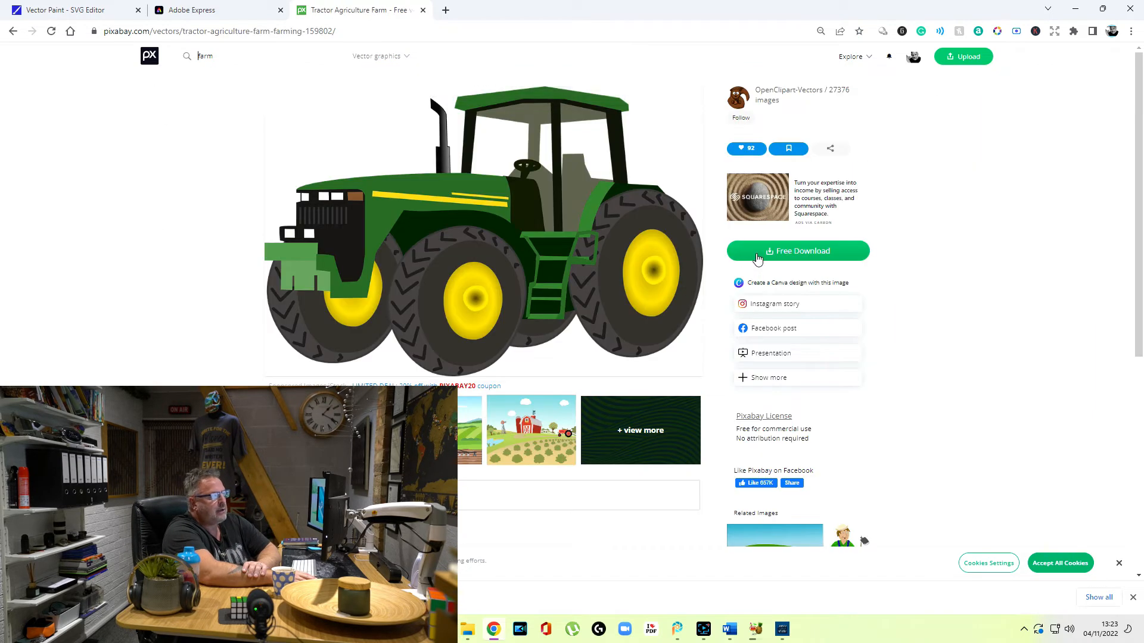
pyautogui.click(757, 258)
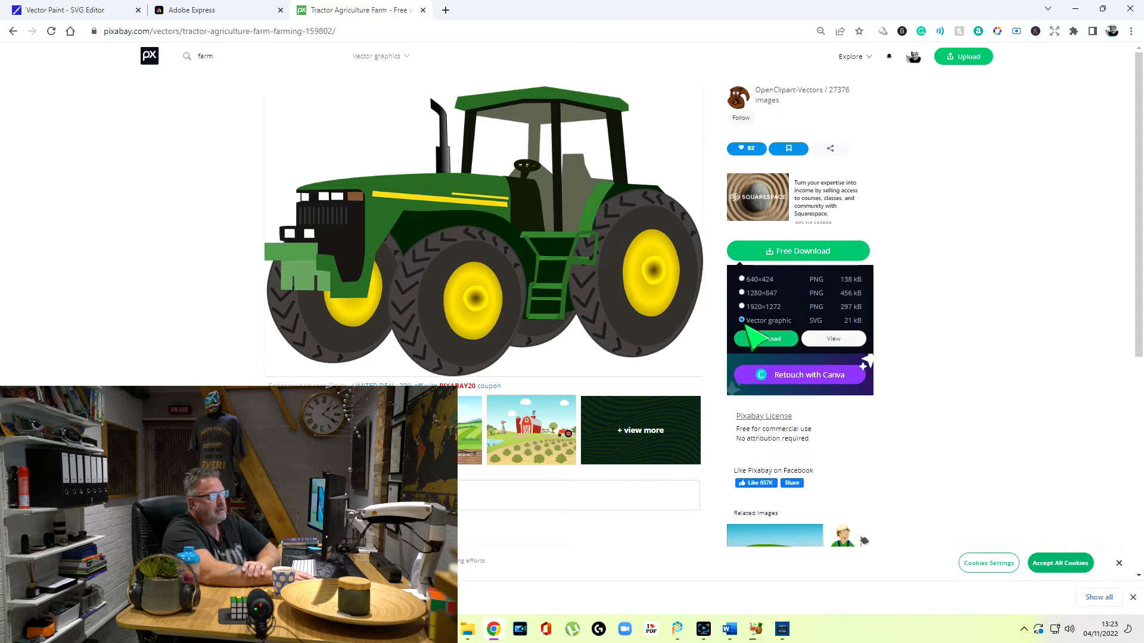
pyautogui.click(769, 339)
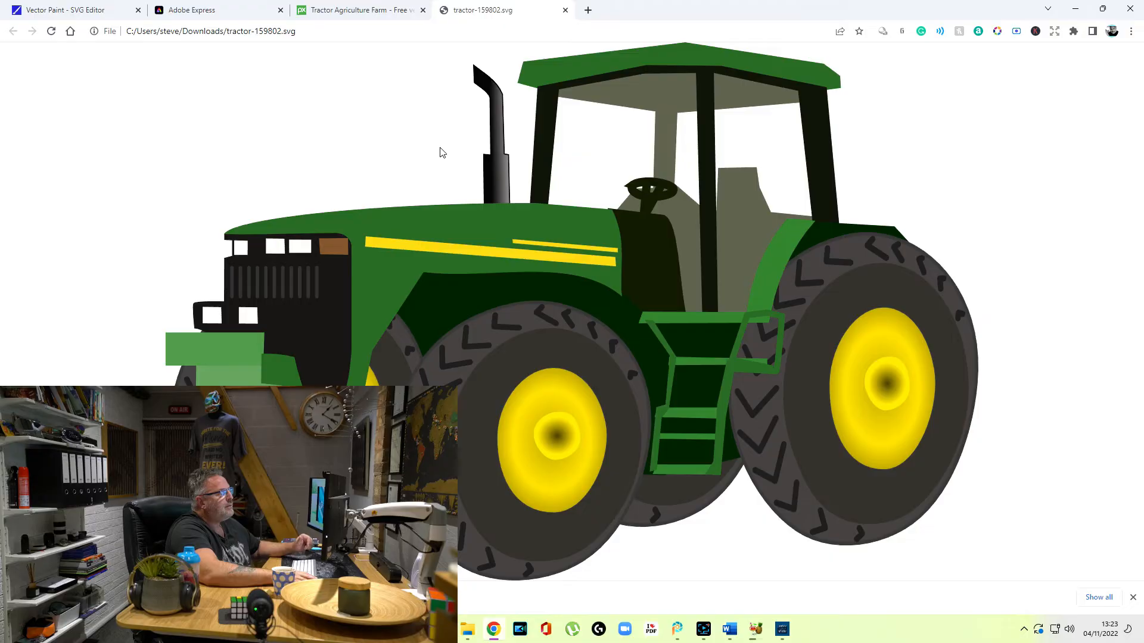
# - Save a copy of the tractor SVG named "Pixabay Tractor" in the SVG VECTOR GRAPHICS folder and close its preview
pyautogui.rightClick(440, 152)
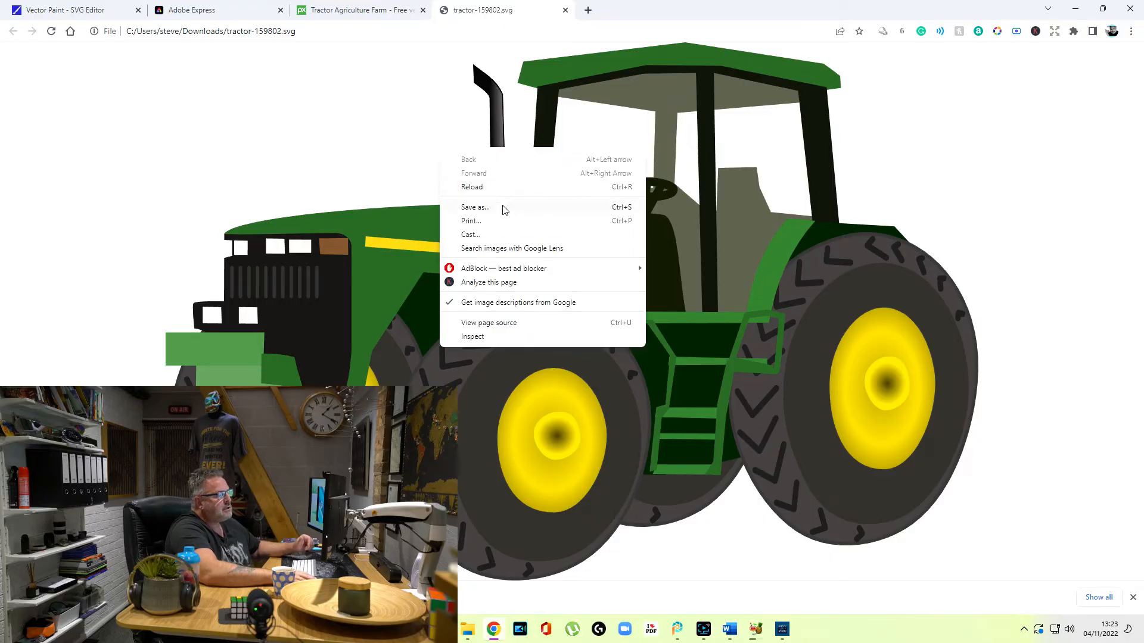
pyautogui.click(475, 208)
pyautogui.write('Pixabay Tractor')
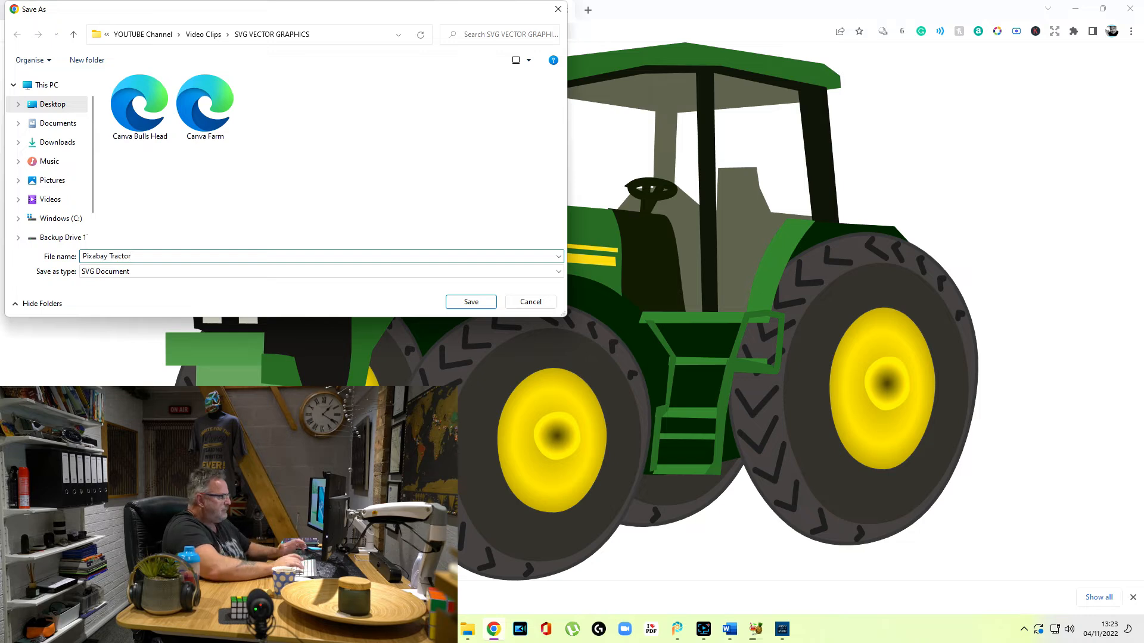
pyautogui.press('Return')
pyautogui.click(565, 10)
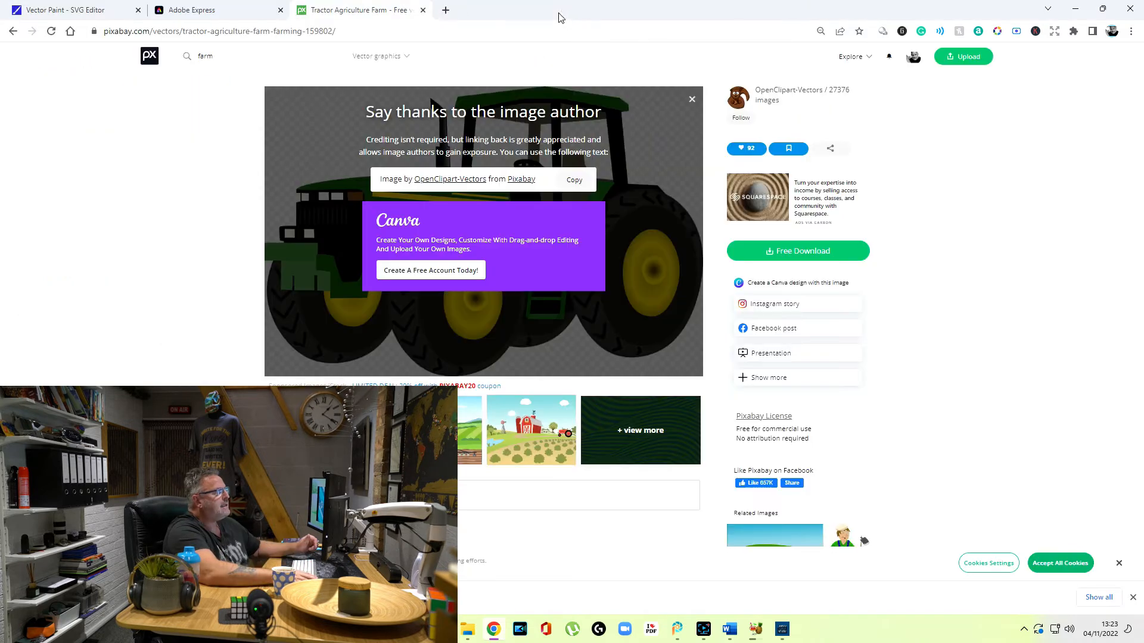
# - Switch back to Vector Paint and open the Pixabay Tractor SVG
pyautogui.click(95, 11)
pyautogui.click(287, 53)
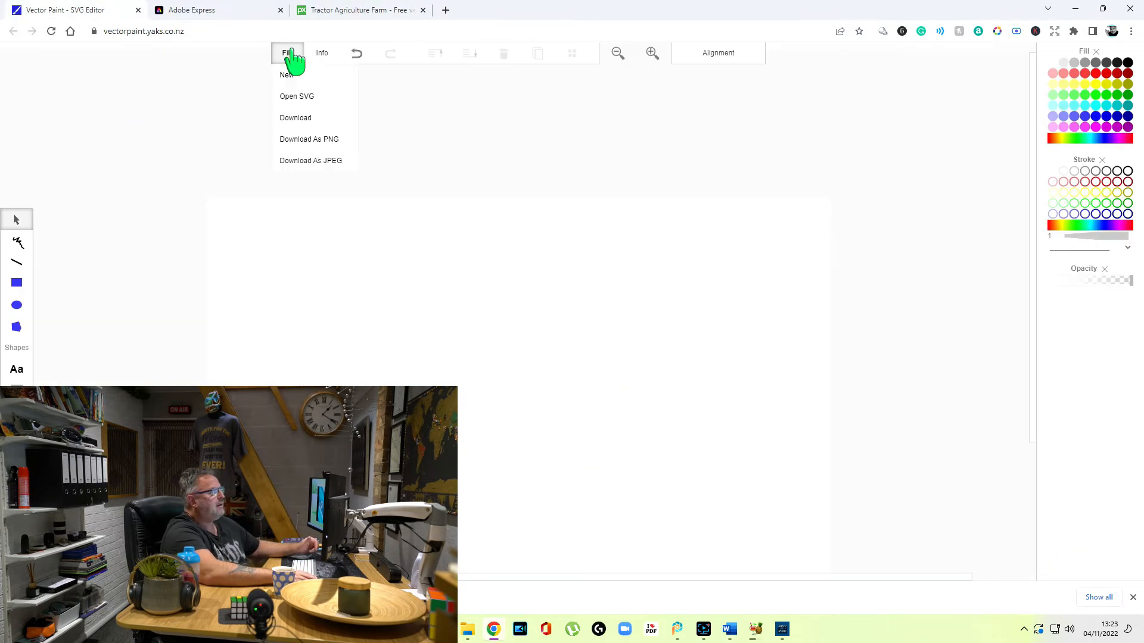
pyautogui.click(295, 97)
pyautogui.doubleClick(271, 102)
# - Recolour the tractor's bonnet, roof, rear fender and steps pink, the front bumper magenta and the bracket below it dark purple
pyautogui.click(782, 393)
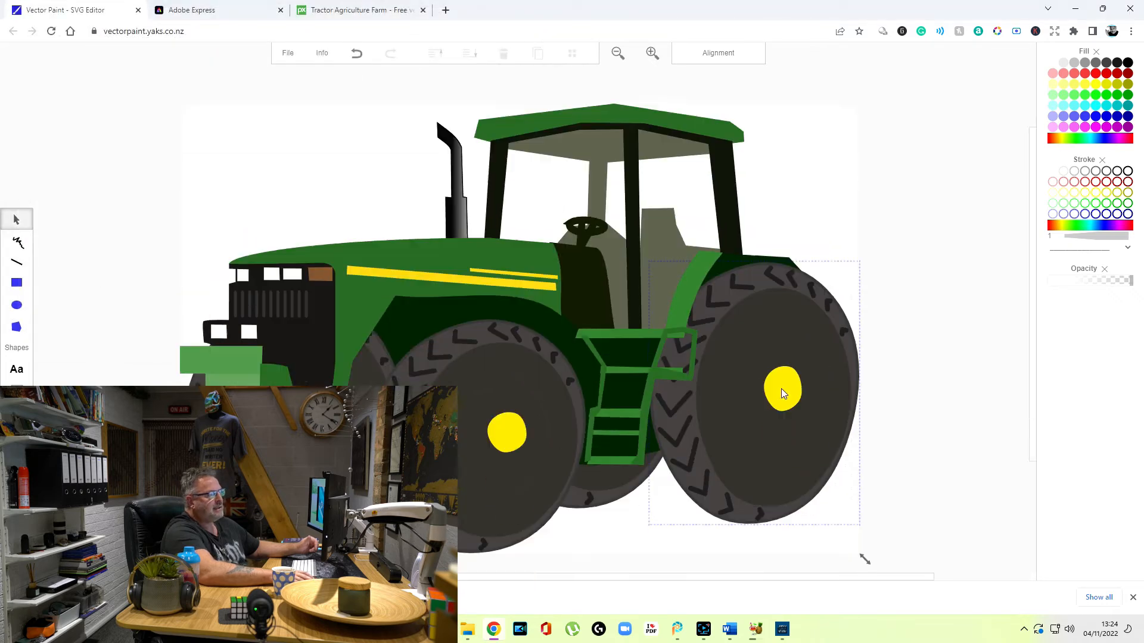
pyautogui.scroll(-1, 757, 363)
pyautogui.click(372, 237)
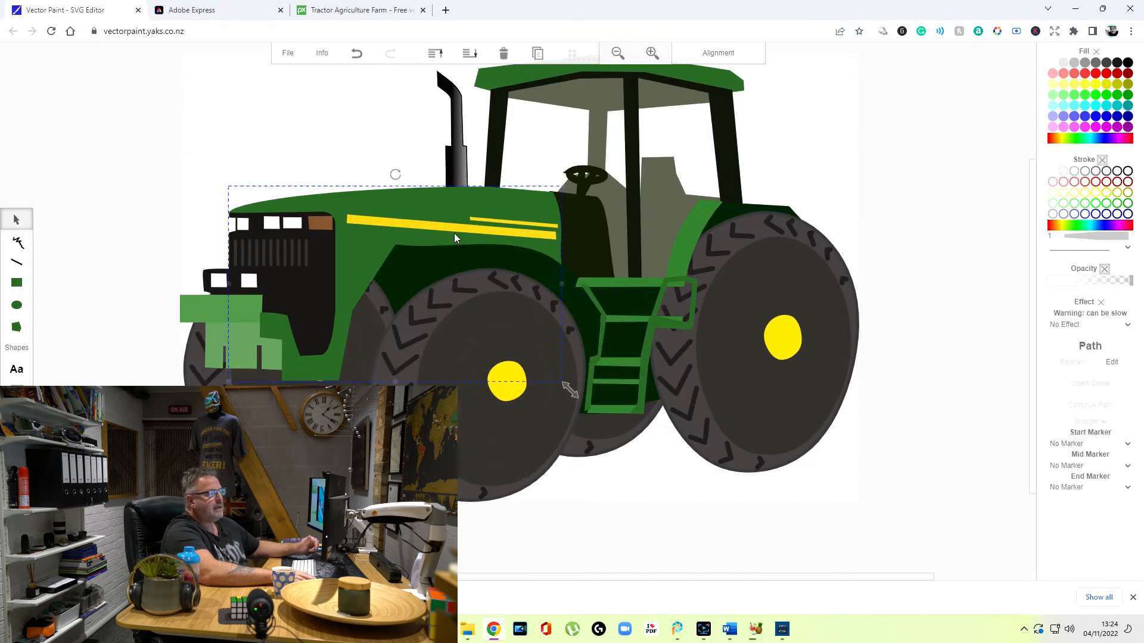
pyautogui.click(1112, 141)
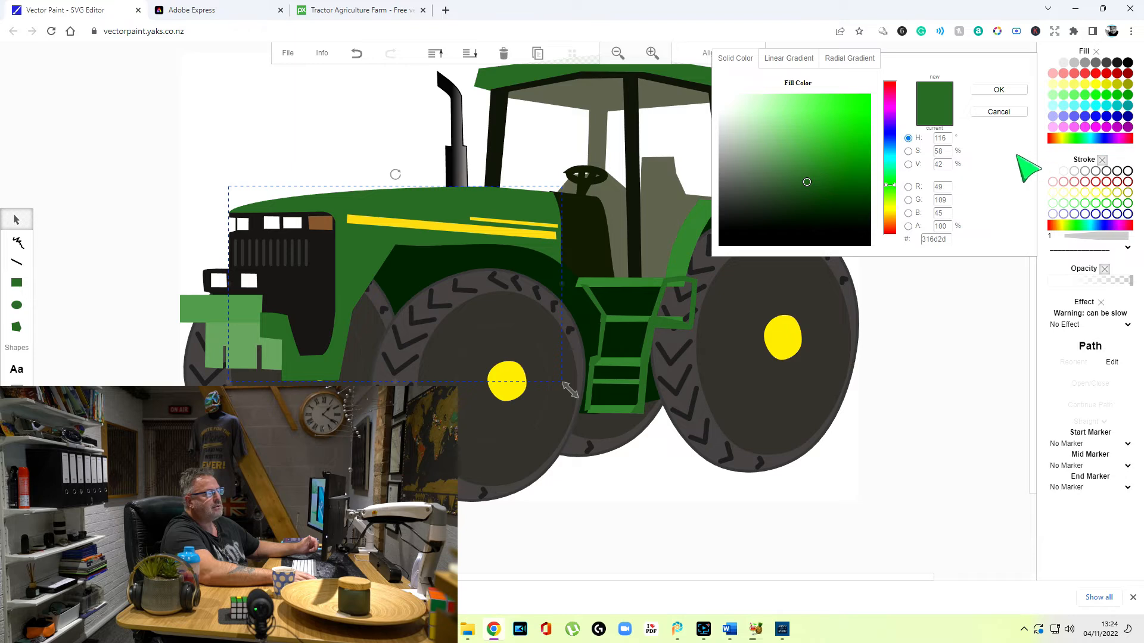
pyautogui.click(891, 109)
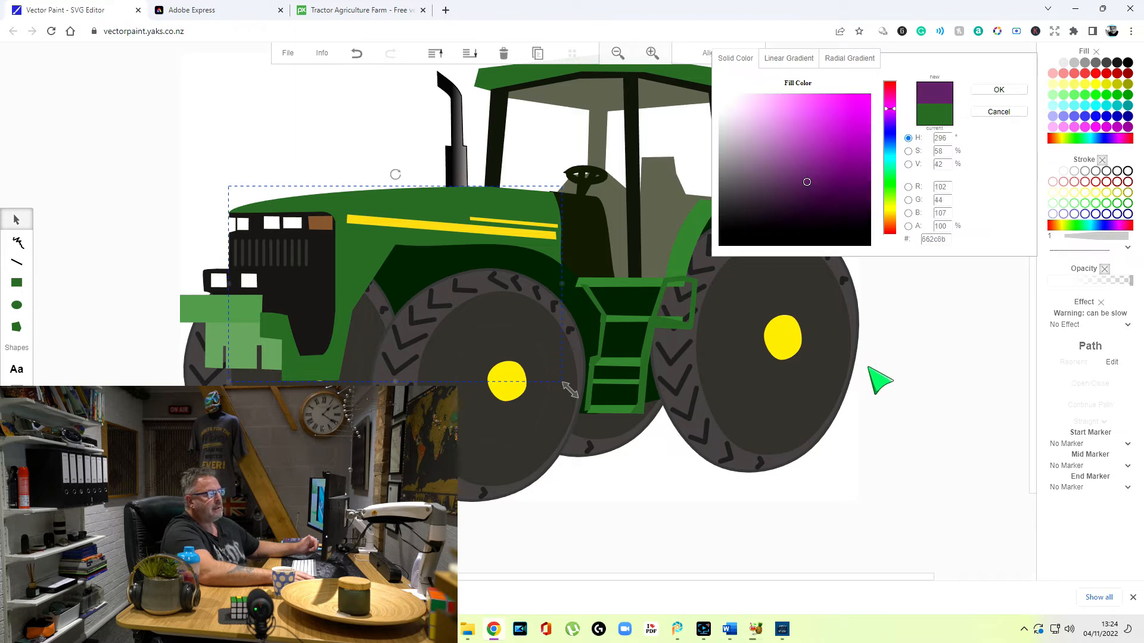
pyautogui.click(231, 364)
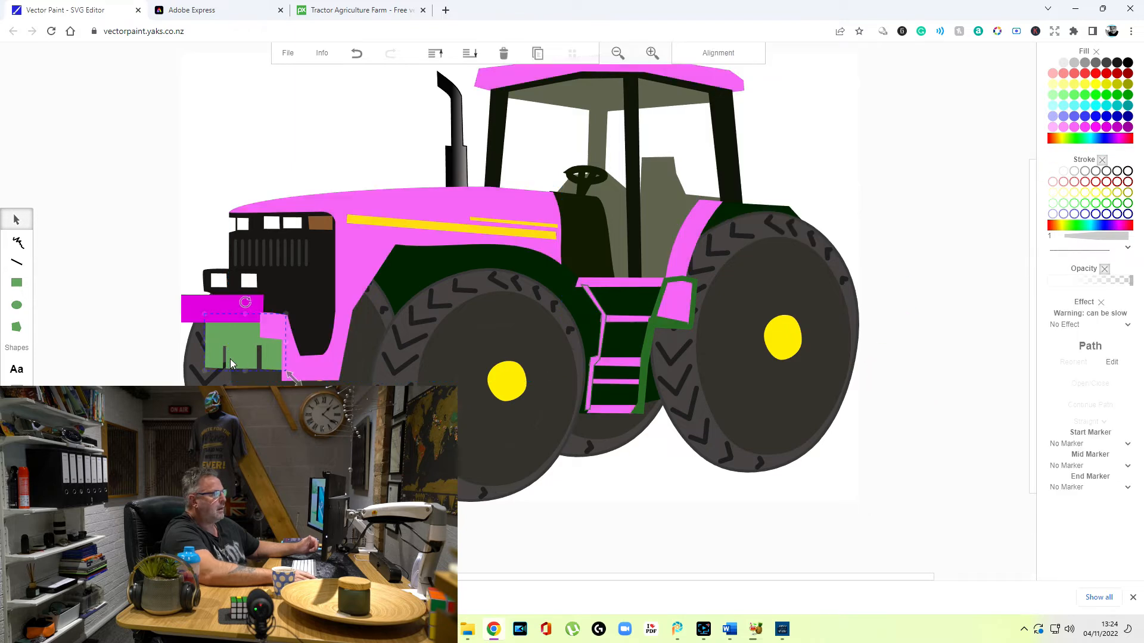
pyautogui.click(1128, 127)
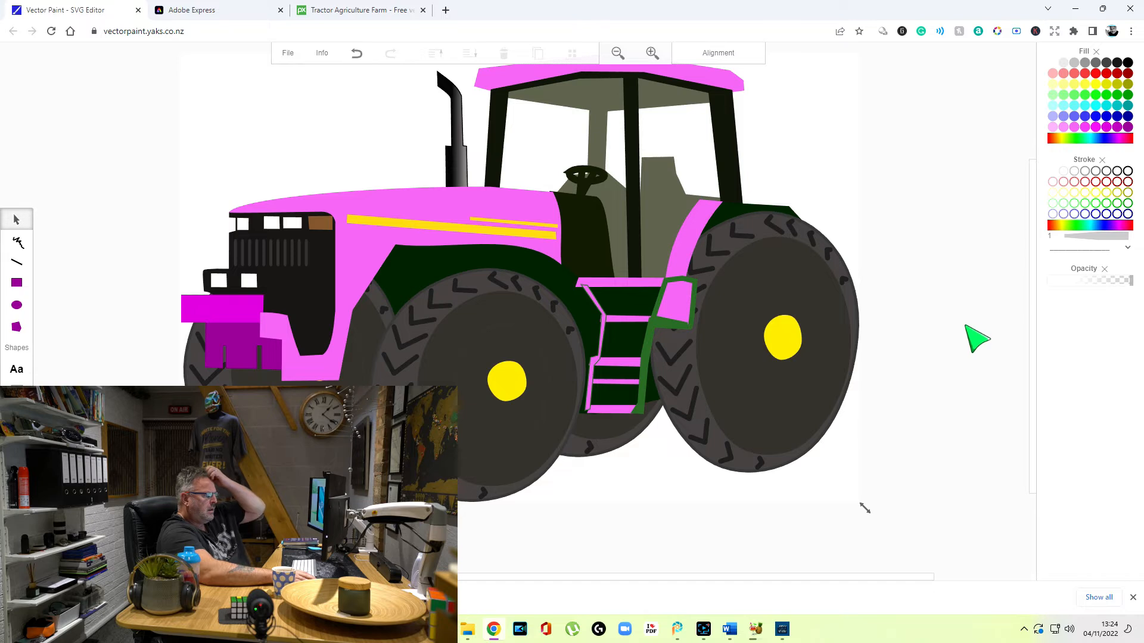
# - Delete the exhaust pipe in front of the tractor's cab
pyautogui.click(977, 340)
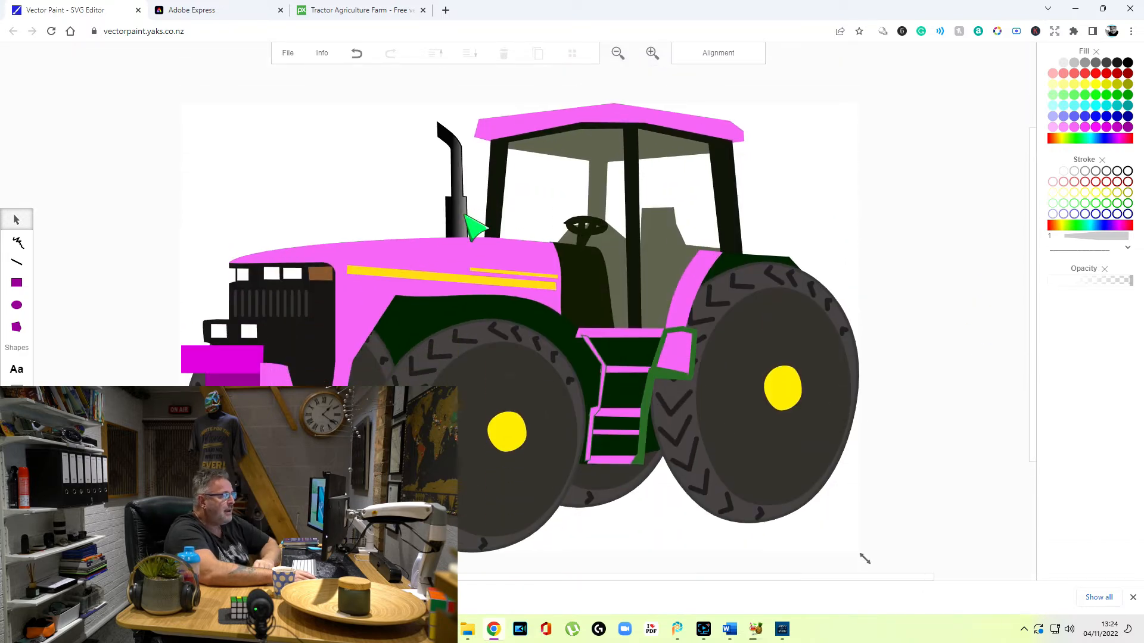
pyautogui.press('Delete')
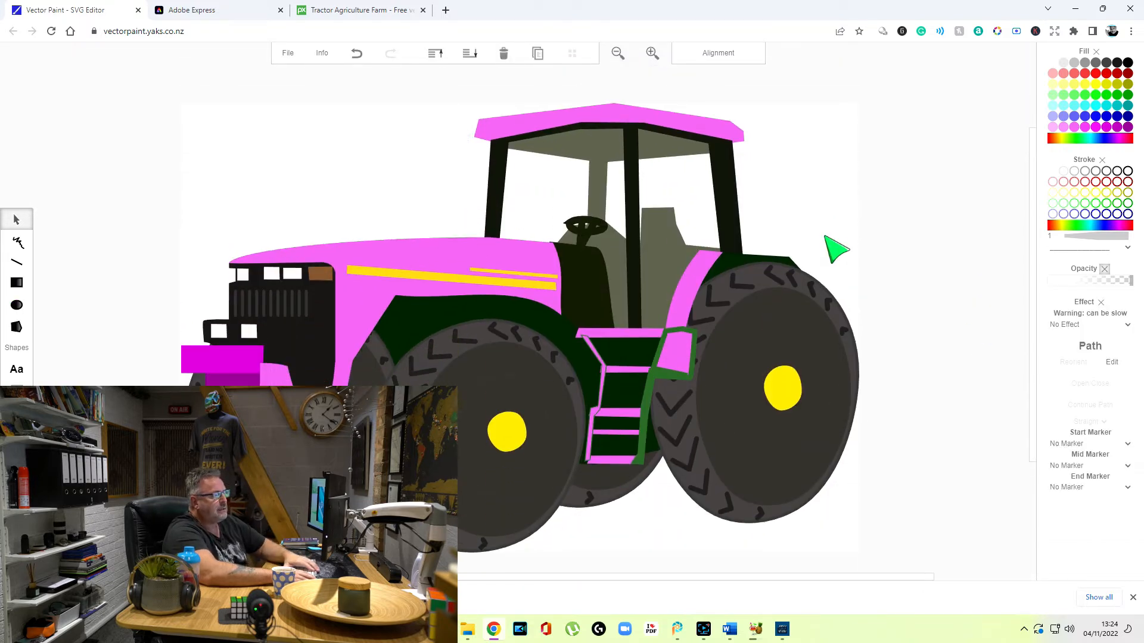
# - Download the edited tractor artwork as a PNG
pyautogui.click(287, 53)
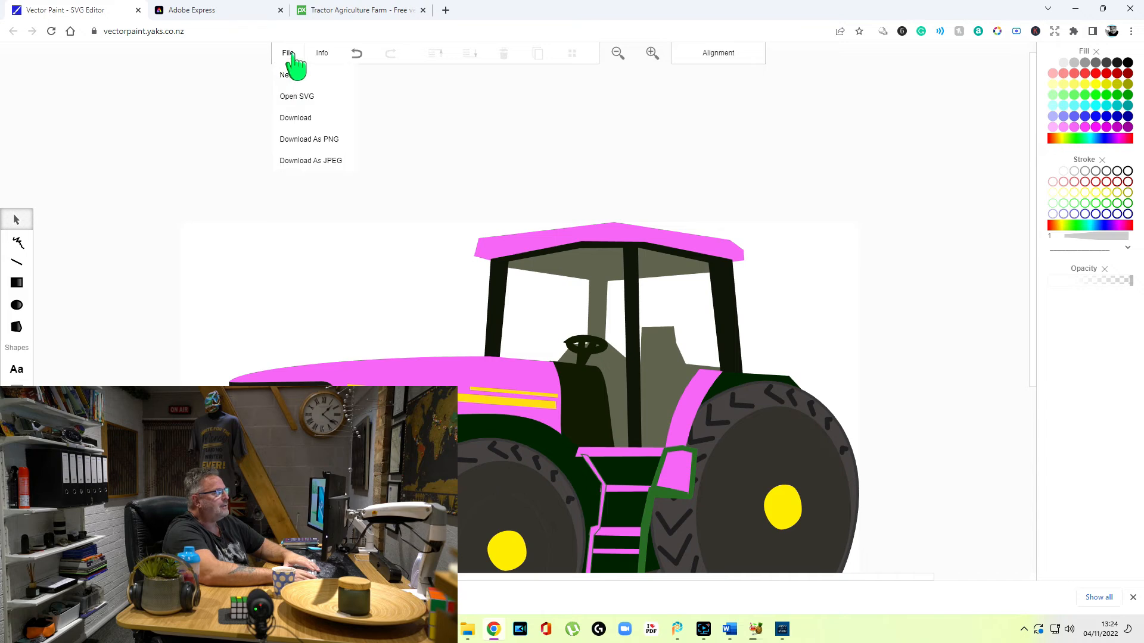
pyautogui.click(305, 140)
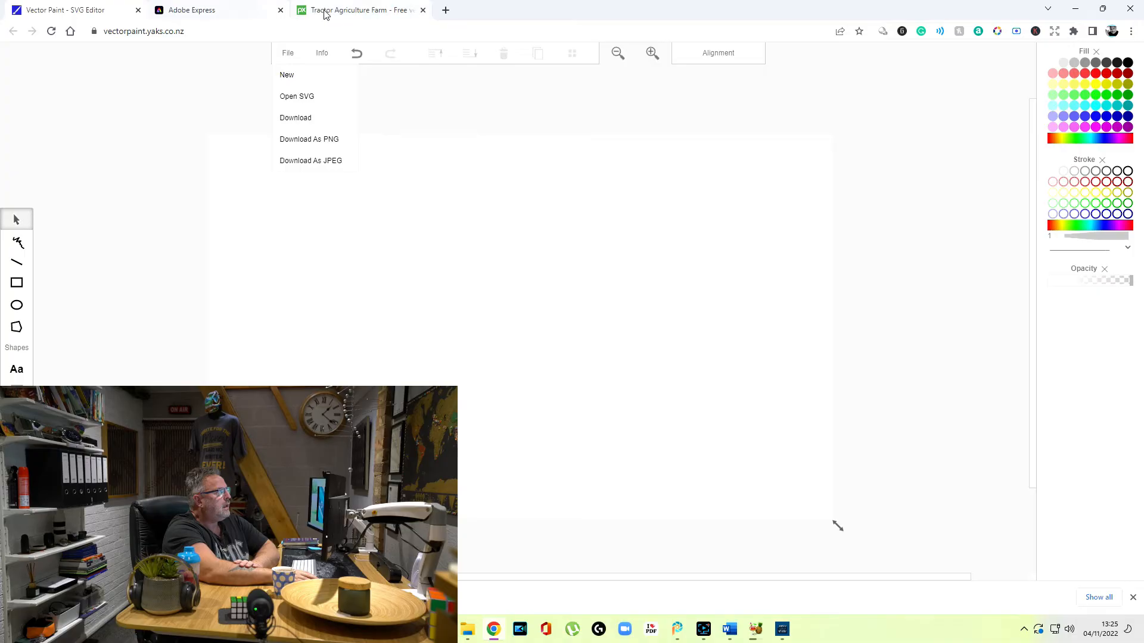
# - Switch to Pixabay, search the illustrations for "farm" and open the autumn garden scene with the fence and wheelbarrow
pyautogui.click(360, 10)
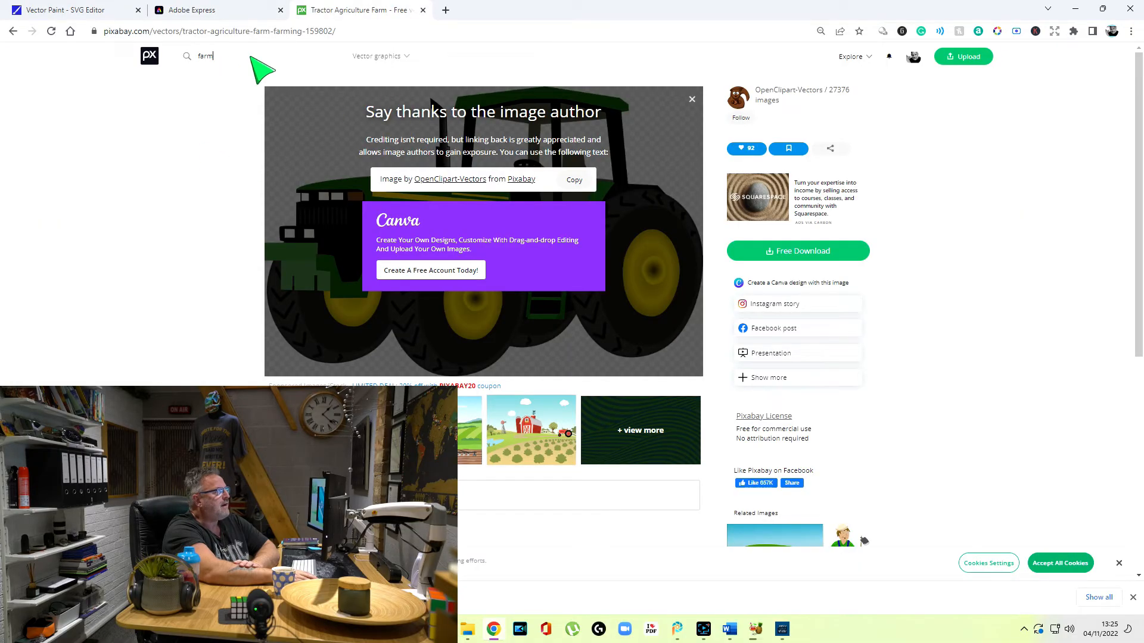
pyautogui.click(377, 56)
pyautogui.moveTo(376, 92); pyautogui.dragTo(374, 135)
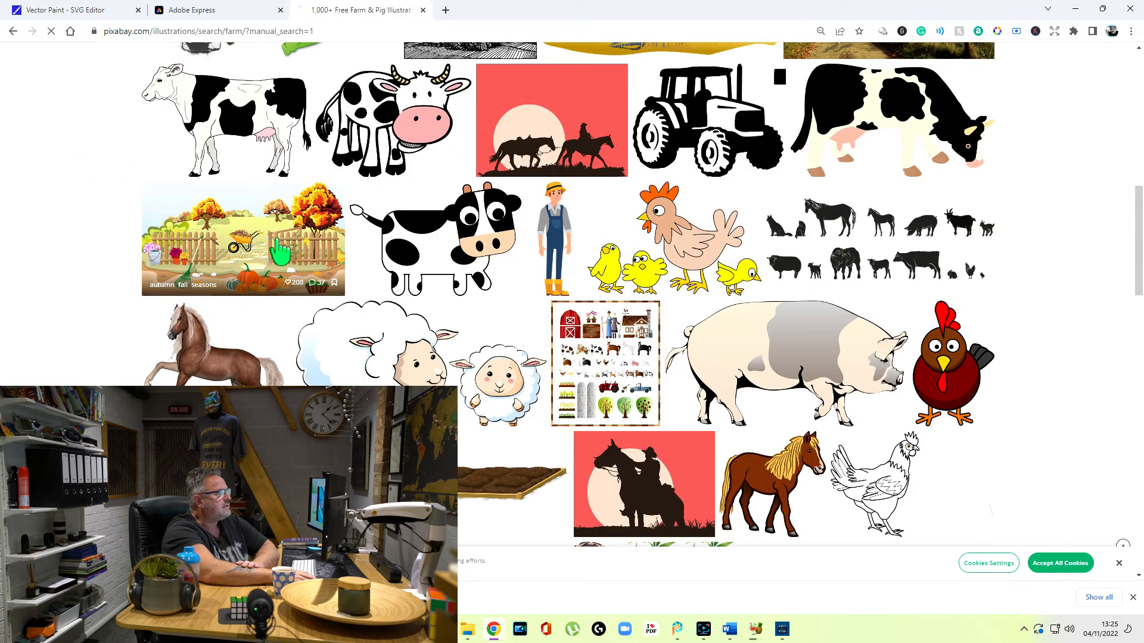
pyautogui.click(279, 250)
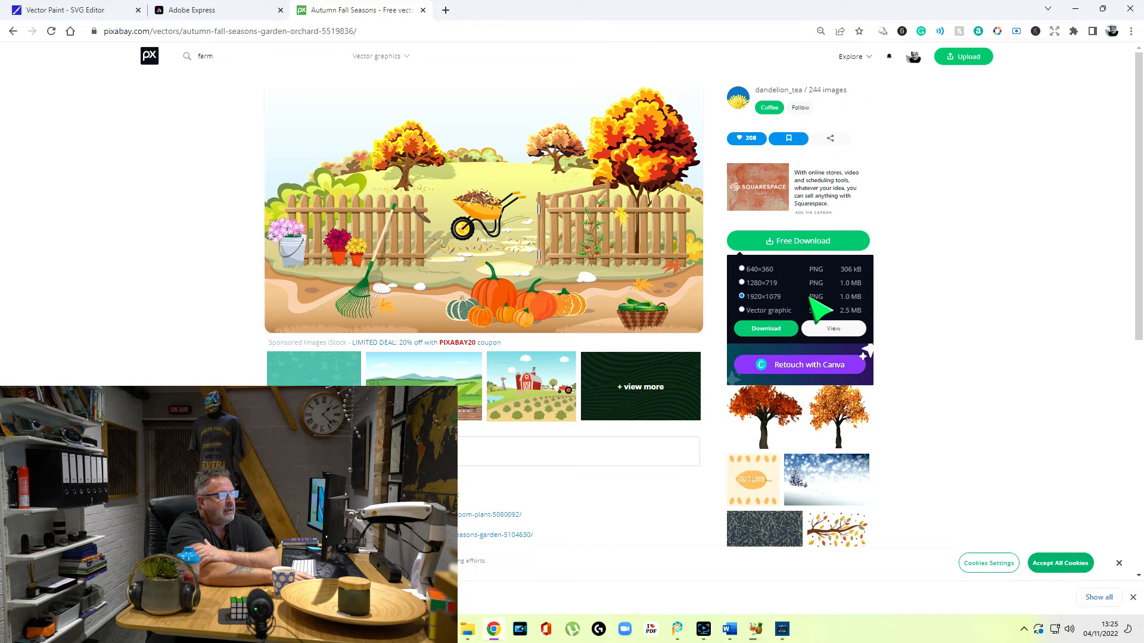
# - Download the autumn scene as a 1920×1079 PNG and save a copy named "Autumn PNG" in the SVG VECTOR GRAPHICS folder
pyautogui.click(924, 299)
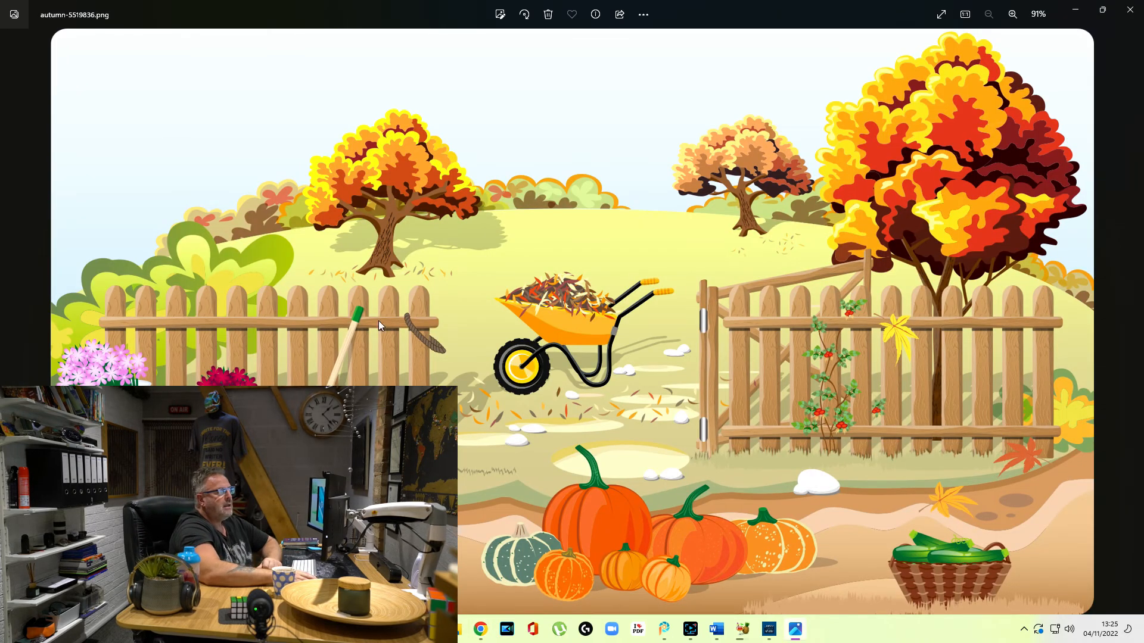
pyautogui.rightClick(470, 307)
pyautogui.click(501, 16)
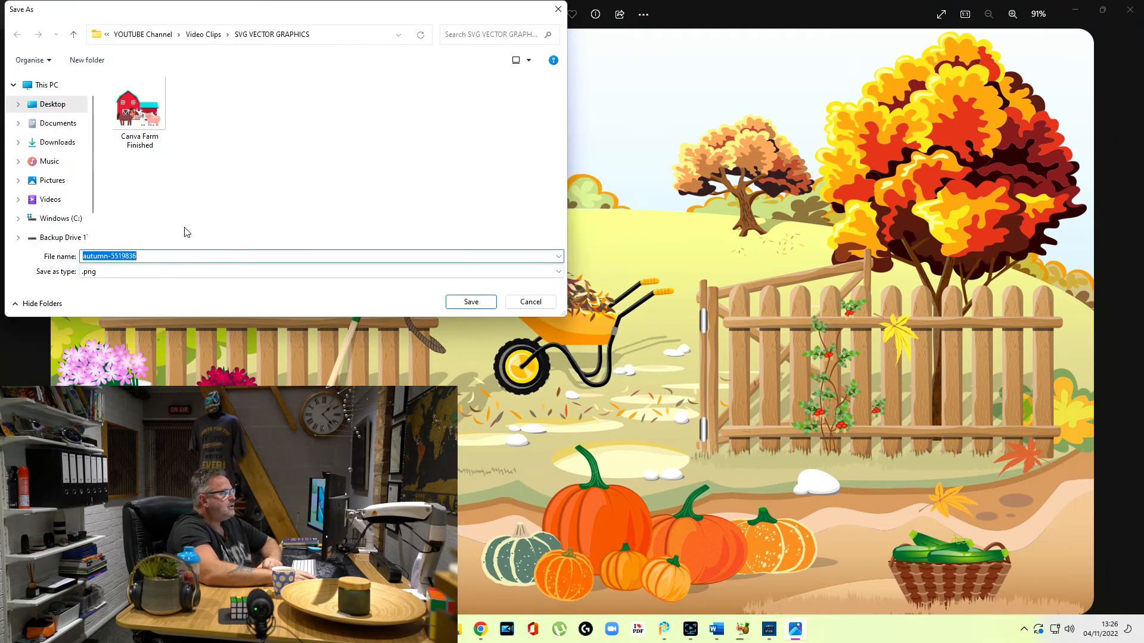
pyautogui.write('Autumn PNG')
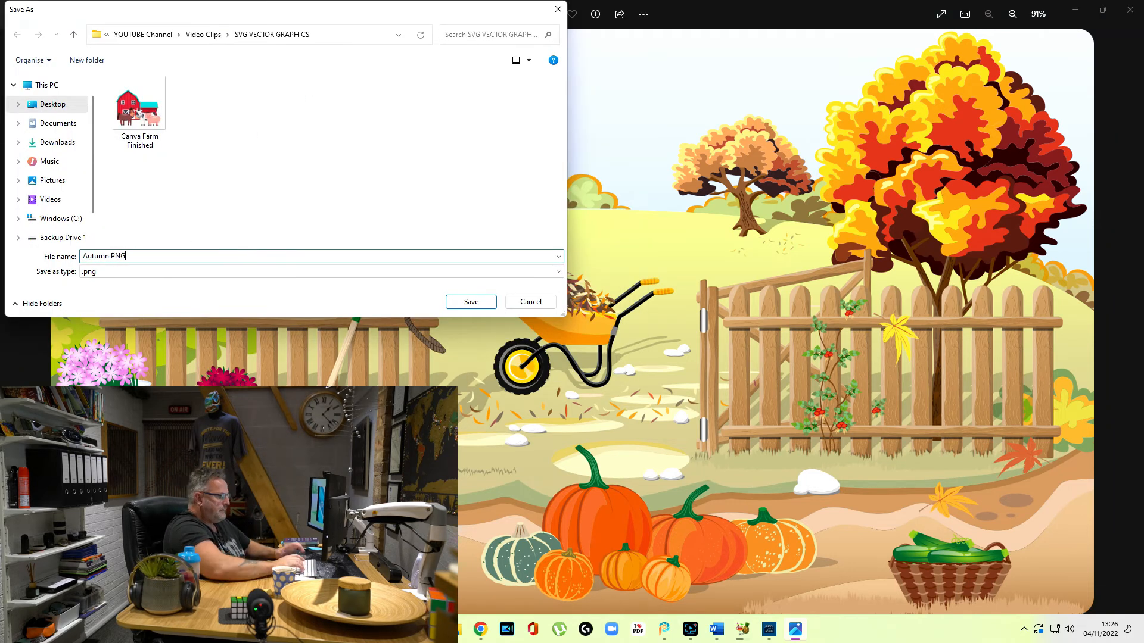
pyautogui.press('Return')
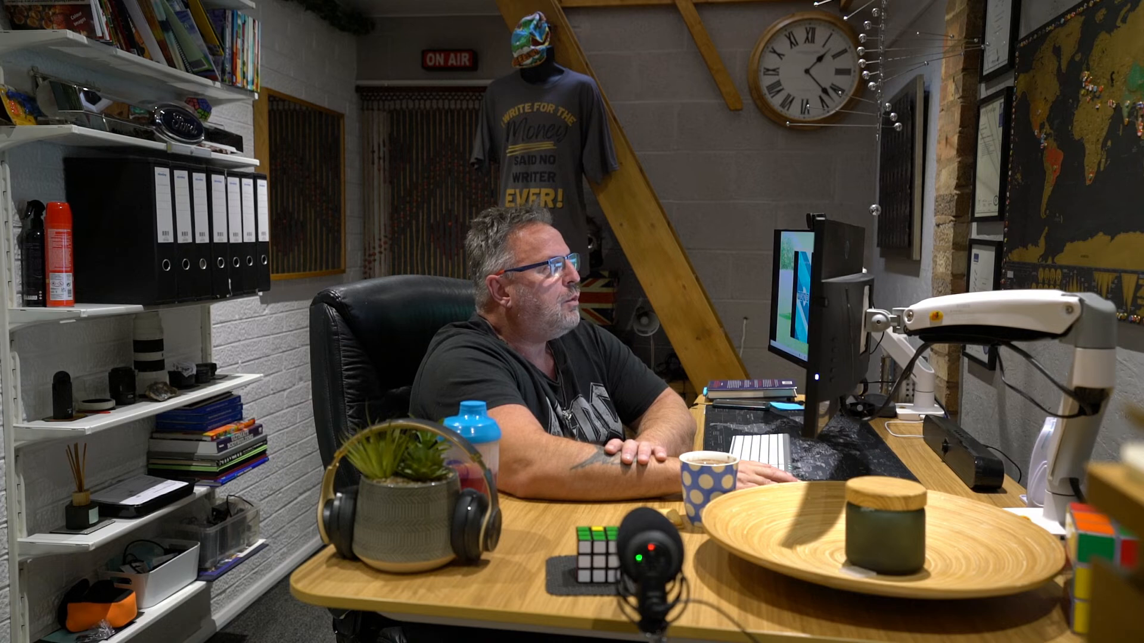